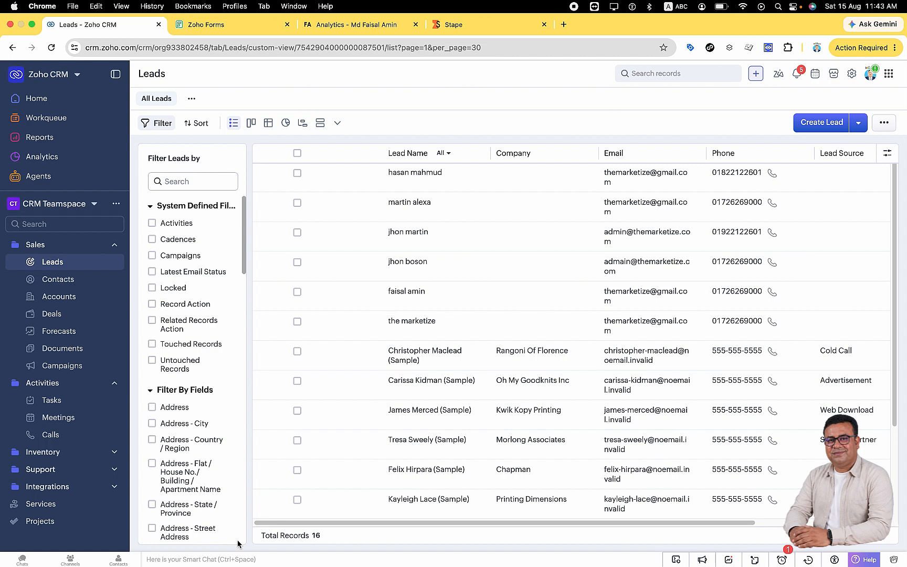
# Switch to Zoho Forms and examine the Lead form's fields in the builder and as embedded on the analytics page.
pyautogui.click(219, 27)
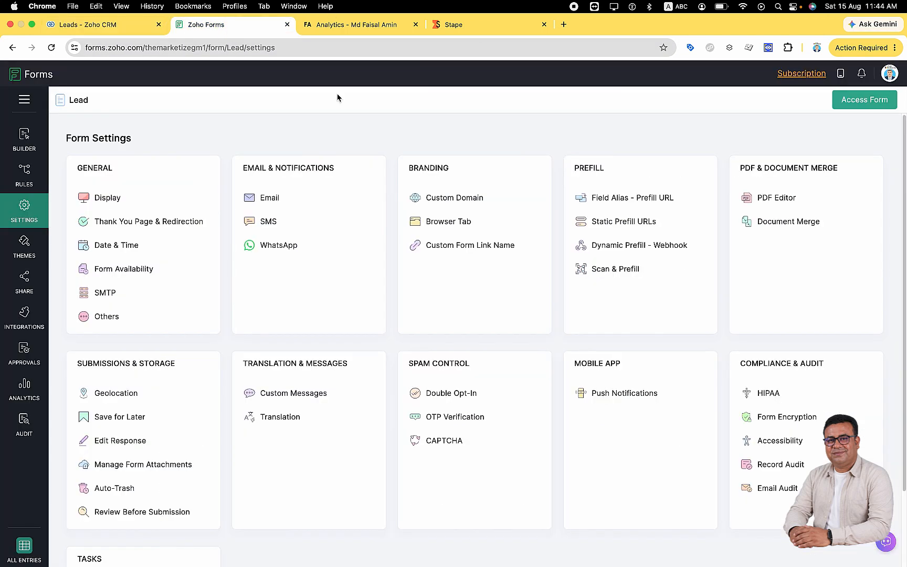
pyautogui.click(28, 142)
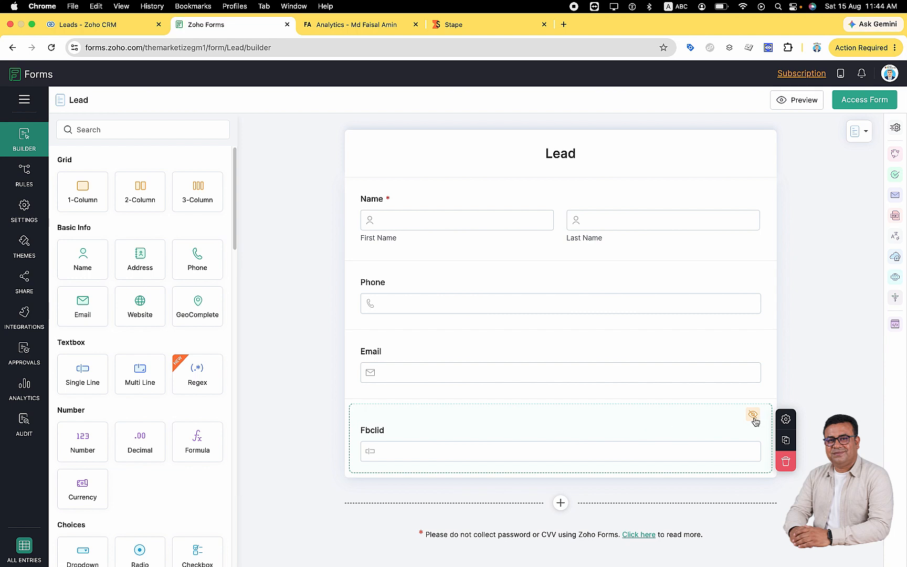
pyautogui.click(336, 27)
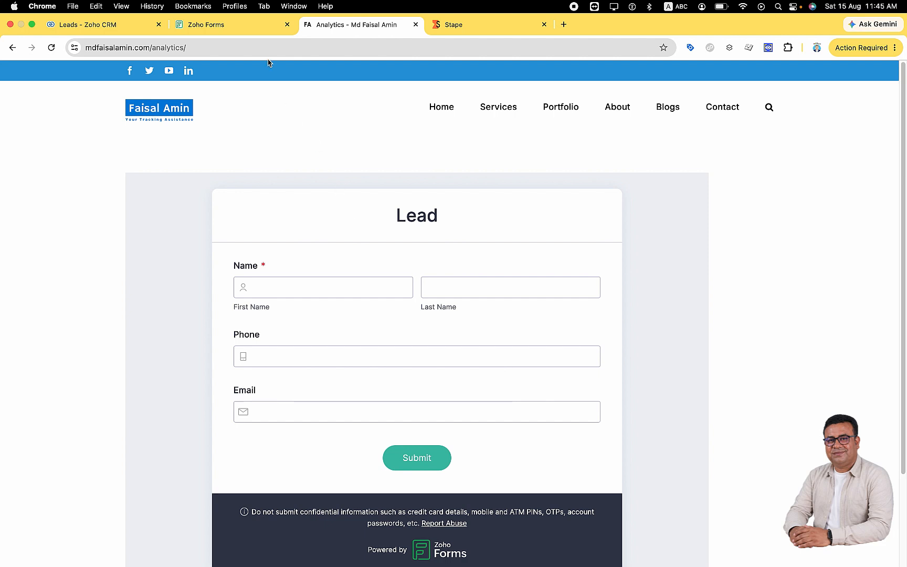
pyautogui.click(265, 25)
pyautogui.click(695, 470)
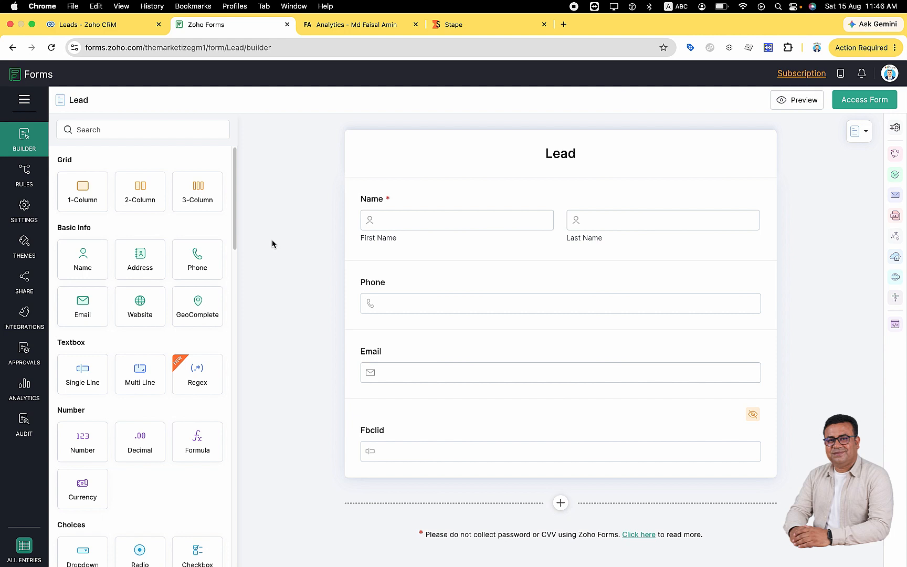
# Examine the Lead form's field alias prefill settings and its Zoho CRM integration field mapping.
pyautogui.click(27, 219)
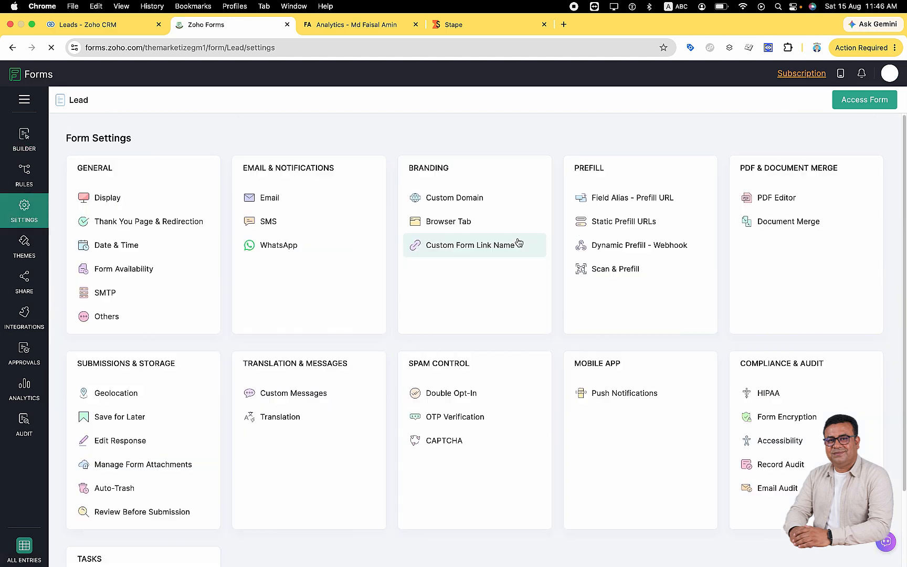
pyautogui.click(604, 198)
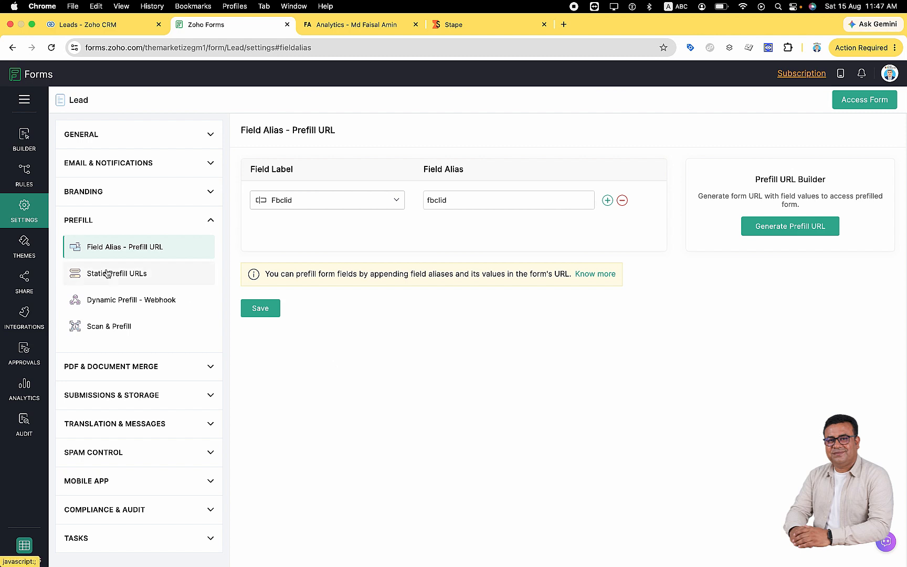
pyautogui.click(18, 316)
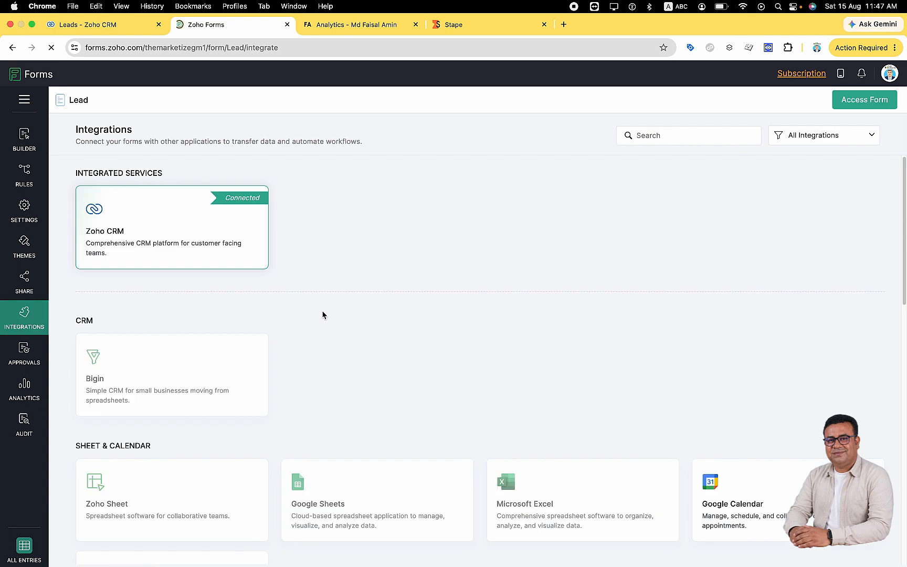
pyautogui.click(190, 252)
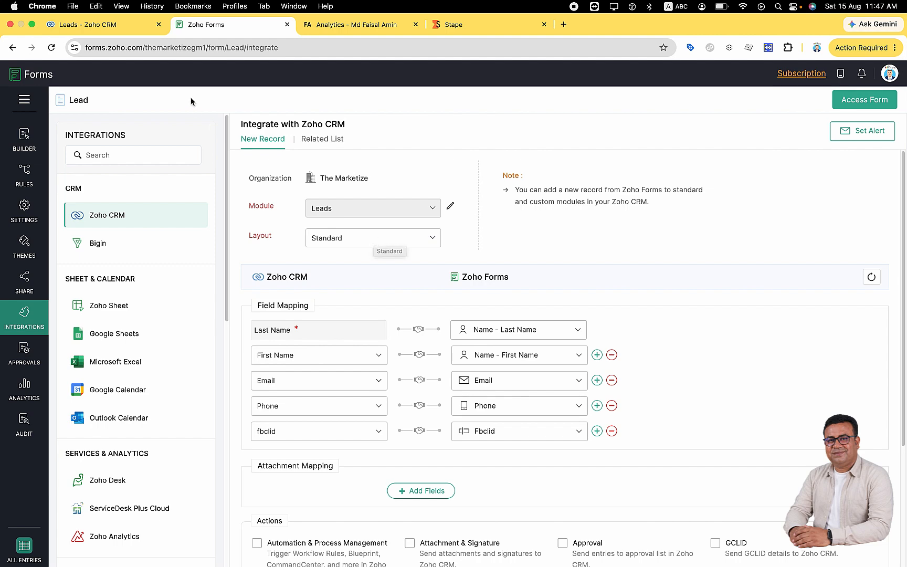
# Switch to Zoho CRM and open the layouts of the Leads module in the setup.
pyautogui.click(121, 27)
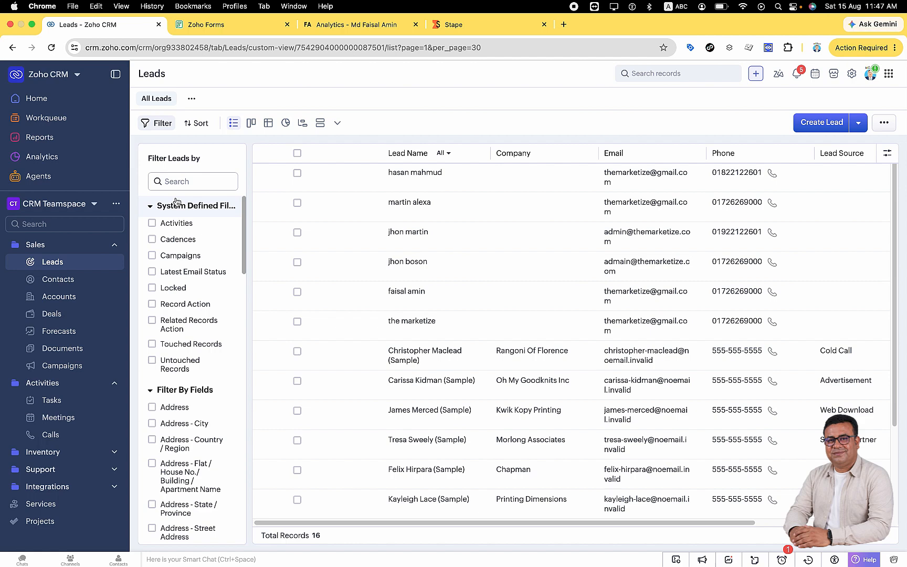
pyautogui.click(850, 76)
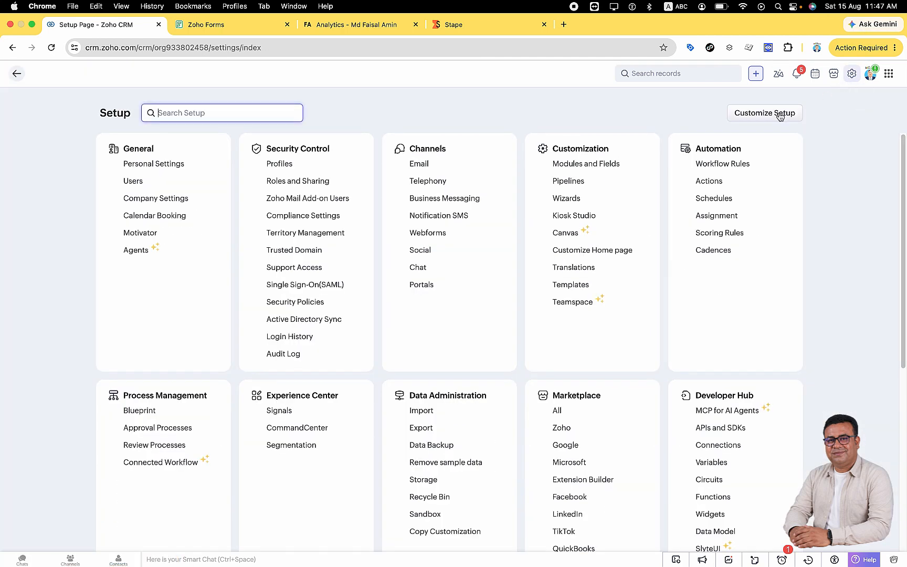
pyautogui.click(583, 164)
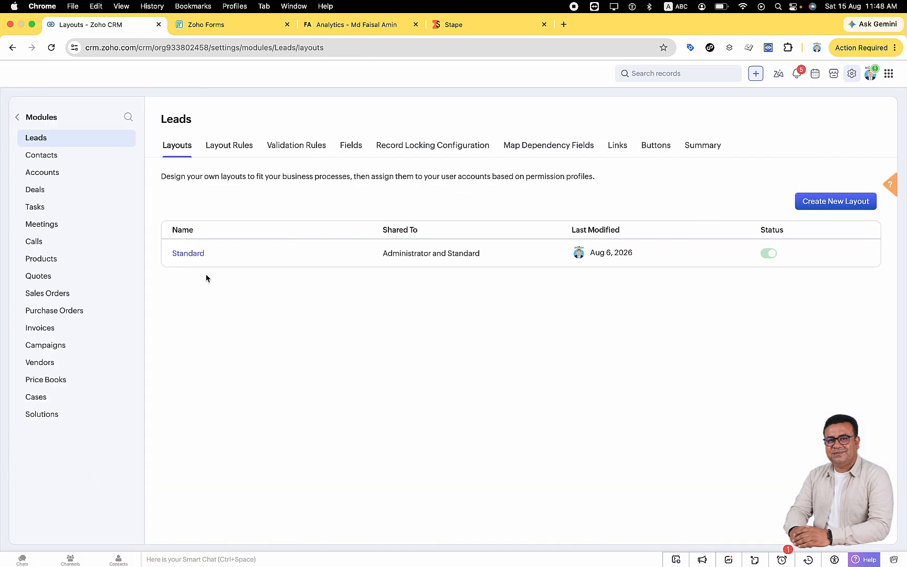
# Switch to Zoho Forms and check which form fields can be mapped to the CRM Last Name field.
pyautogui.click(243, 21)
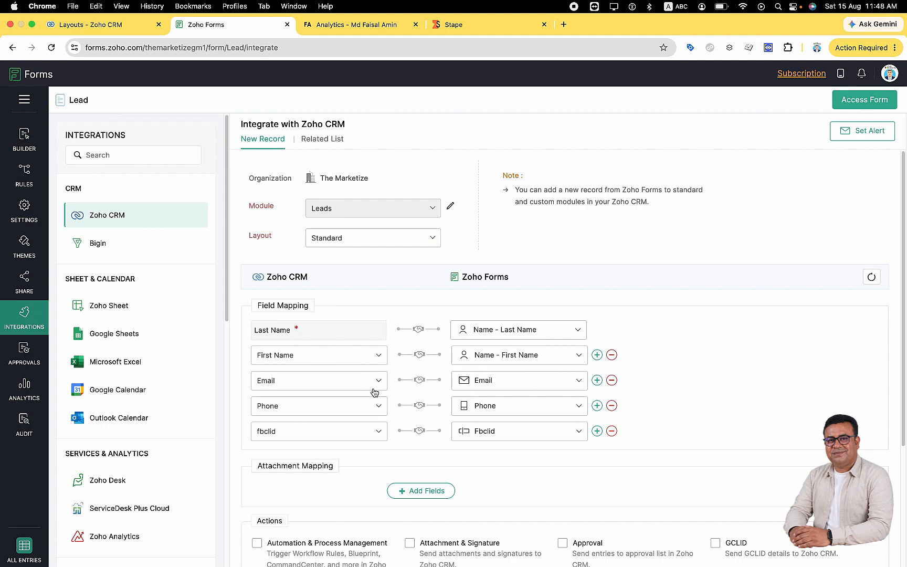
pyautogui.click(517, 330)
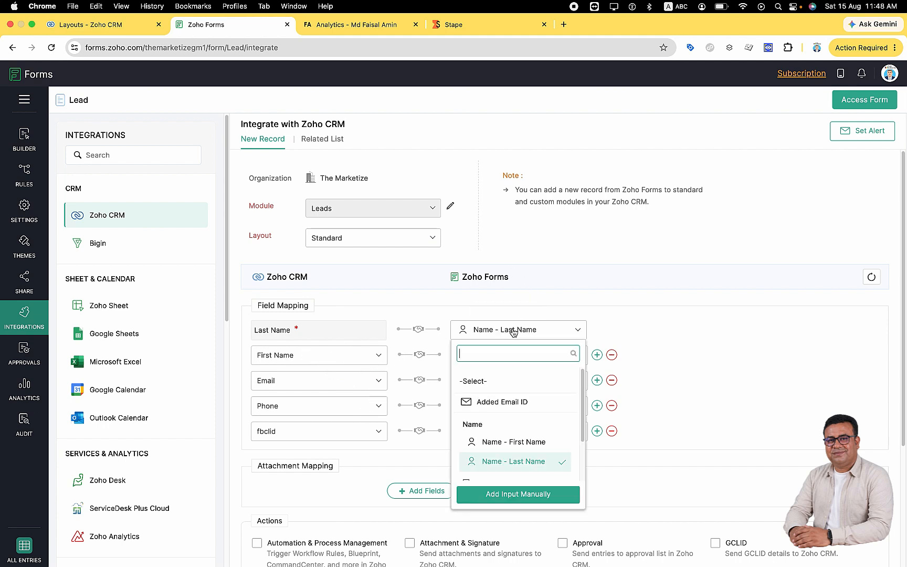
pyautogui.click(654, 329)
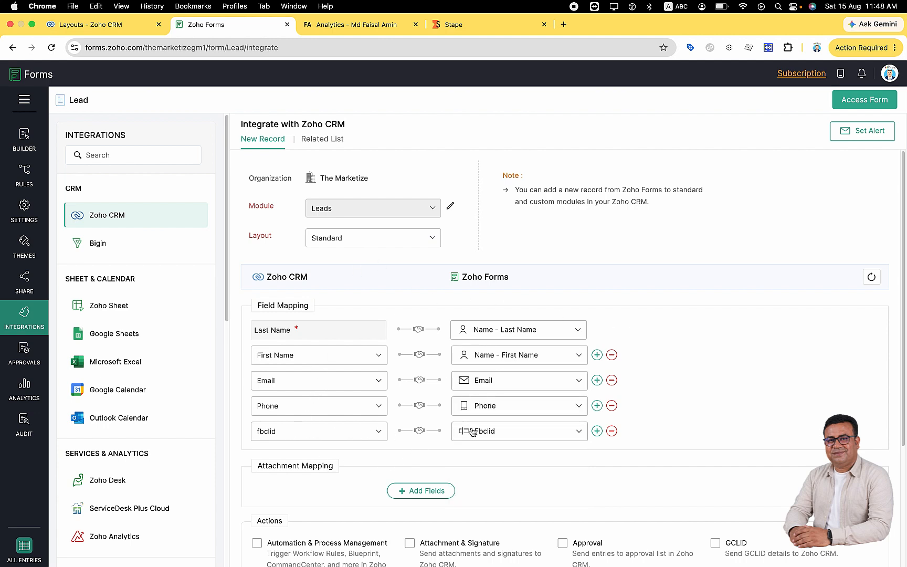
# Switch to Zoho CRM, open the Leads module's Standard layout and examine its Lead Information fields.
pyautogui.click(73, 27)
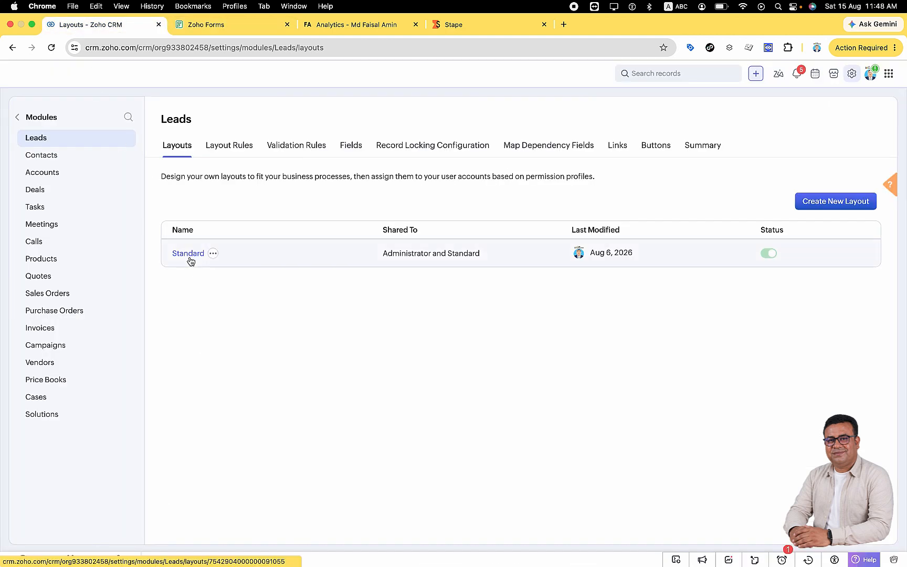
pyautogui.click(190, 257)
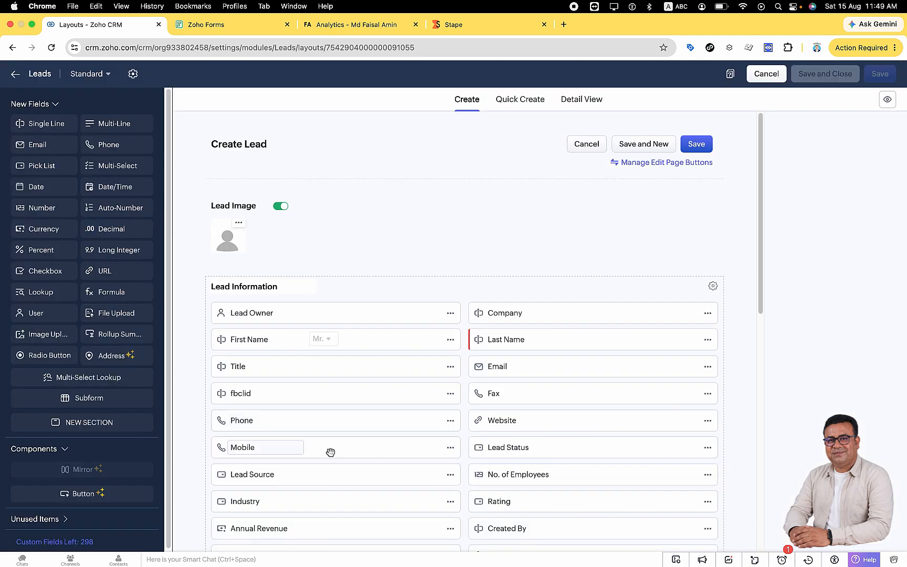
pyautogui.scroll(-3, 441, 470)
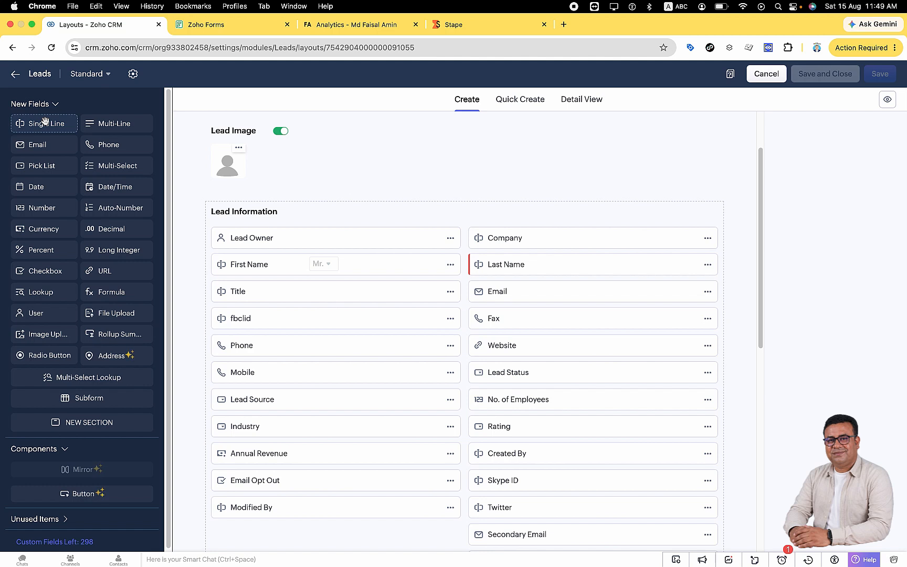
# Switch to Zoho Forms and review the CRM integration's field mapping and available actions.
pyautogui.click(199, 30)
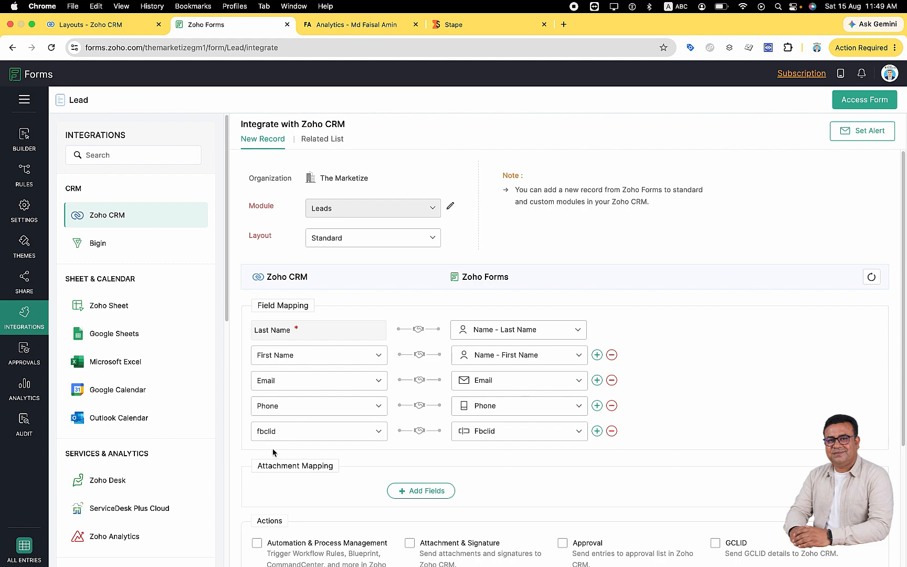
pyautogui.scroll(-5, 273, 453)
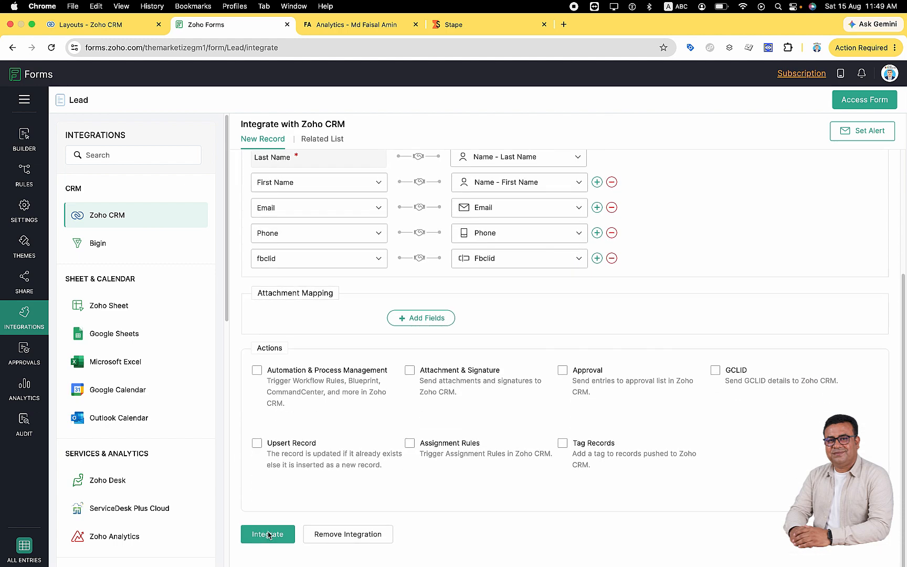
pyautogui.scroll(5, 294, 397)
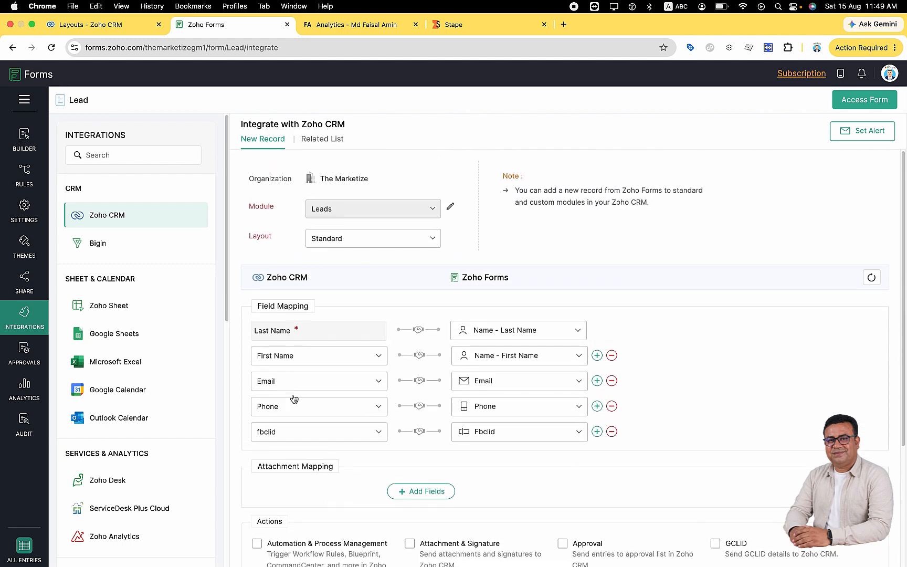
# Switch to the analytics web page, inspect the embedded Lead form and search the page's HTML for "iframe".
pyautogui.click(346, 21)
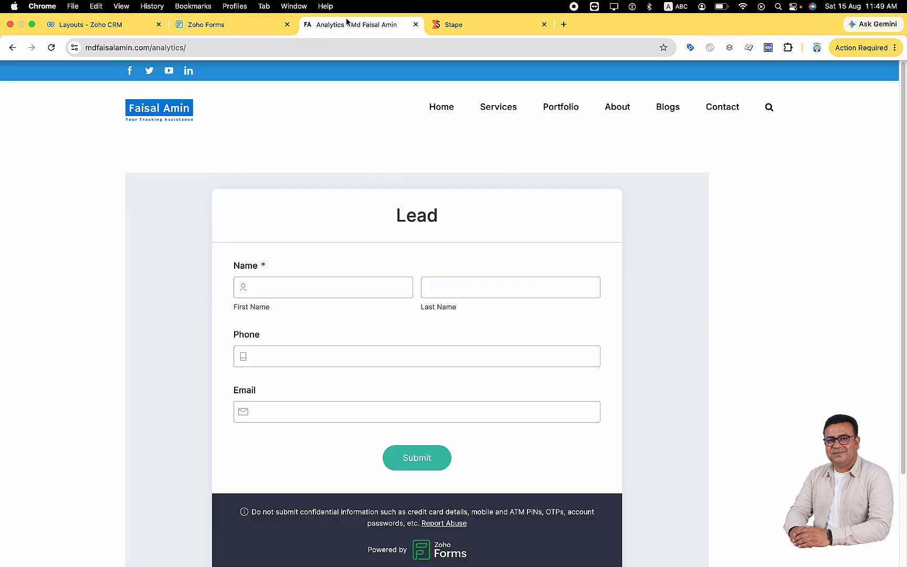
pyautogui.rightClick(189, 387)
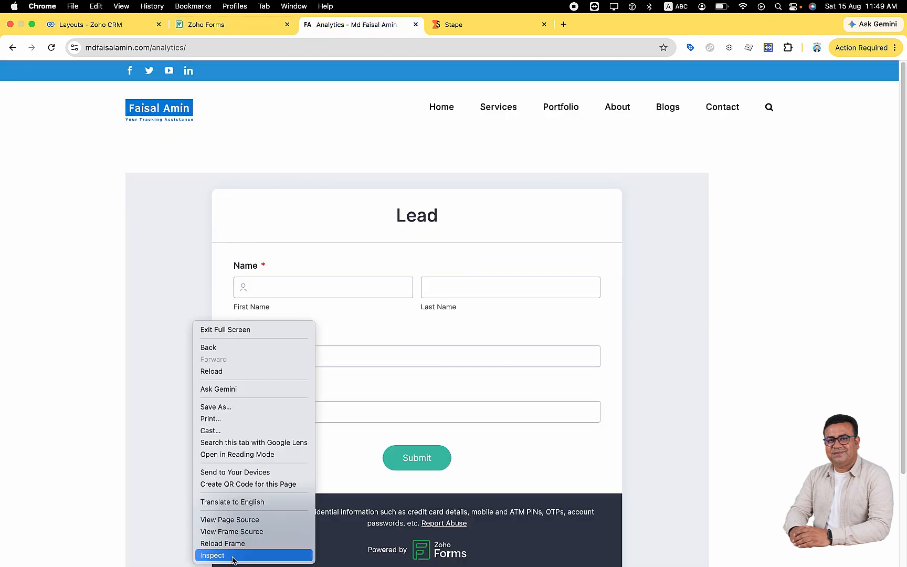
pyautogui.click(233, 556)
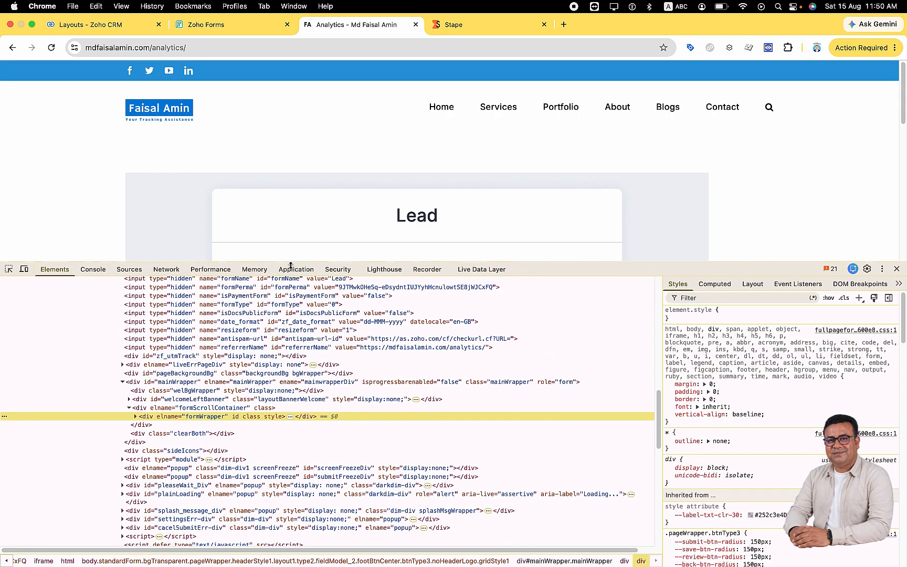
pyautogui.moveTo(290, 266); pyautogui.dragTo(290, 309)
pyautogui.scroll(-3, 190, 245)
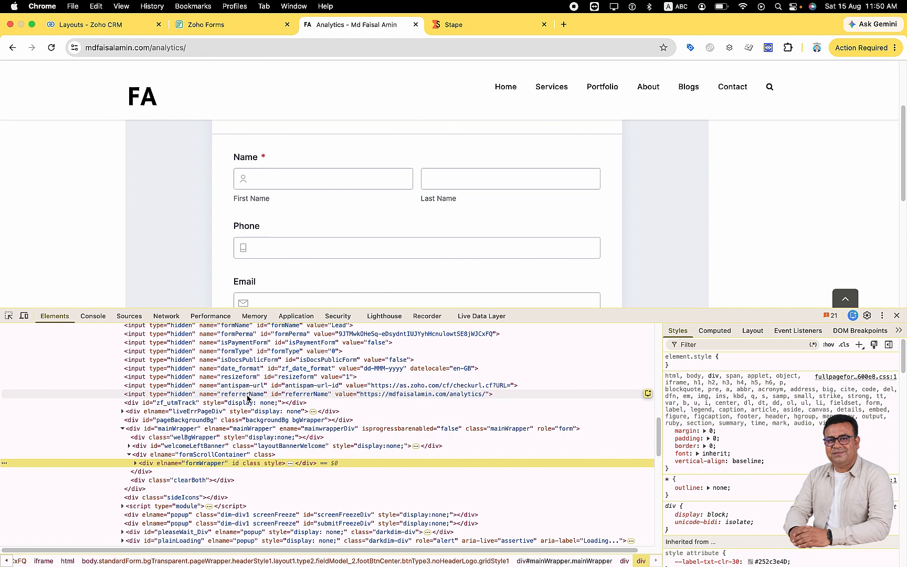
pyautogui.press('super+f')
pyautogui.write('iframe')
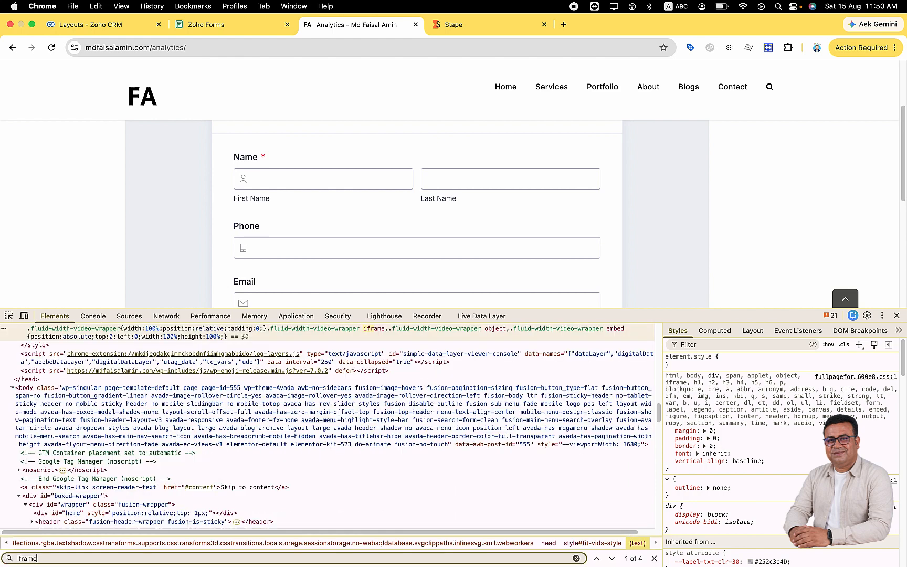
# Edit the Lead form's iframe source URL, adding the parameter &fbclid=1234565 after zf_rszfm=1.
pyautogui.rightClick(233, 330)
pyautogui.click(233, 329)
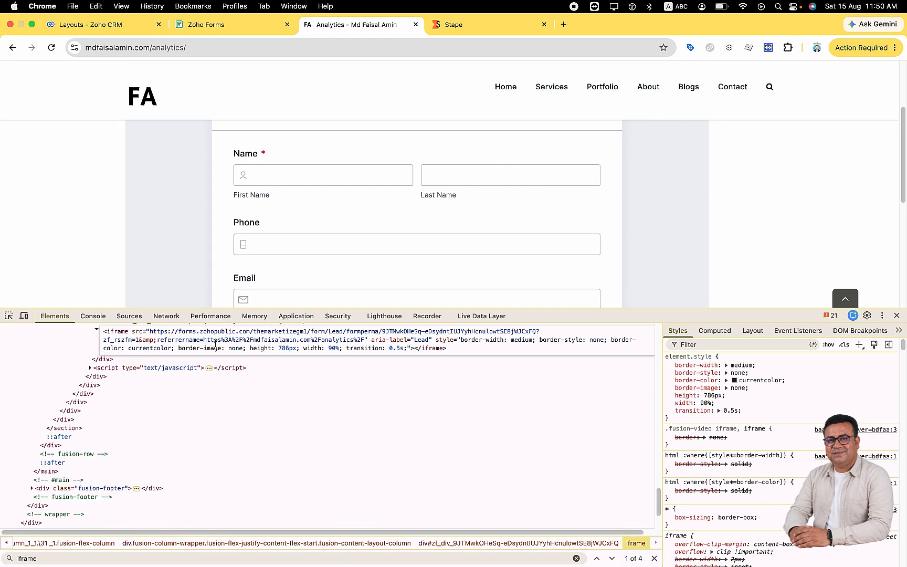
pyautogui.click(140, 340)
pyautogui.write('&fvx')
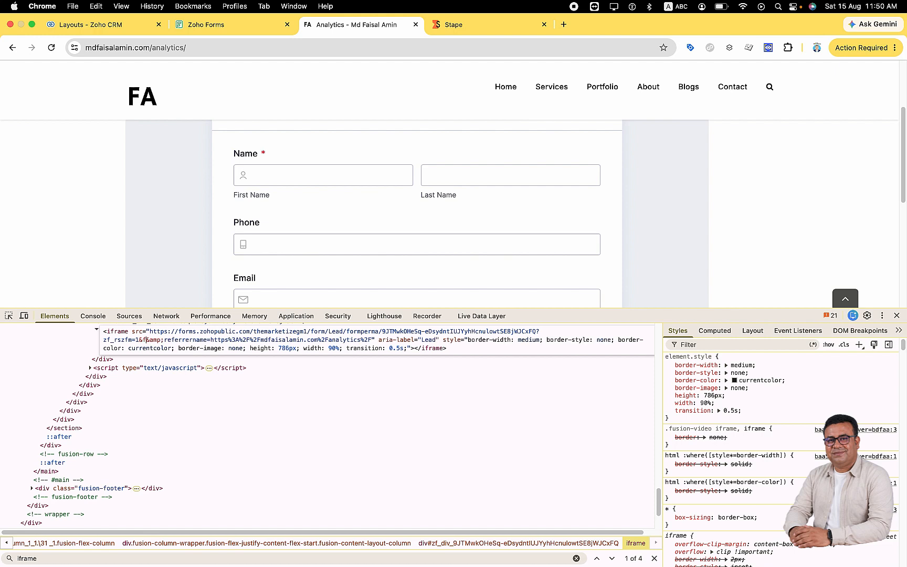
pyautogui.press('BackSpace')
pyautogui.press('BackSpace')
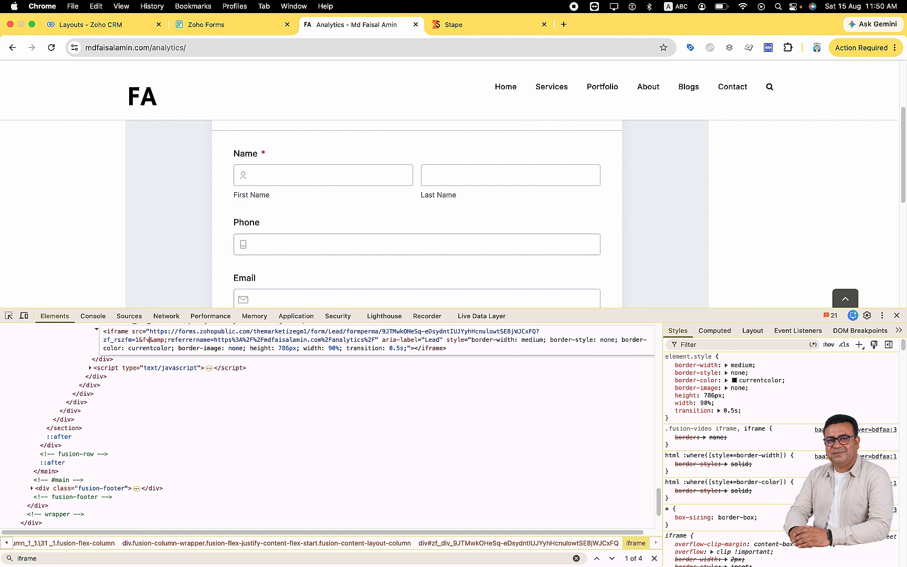
pyautogui.write('bclid')
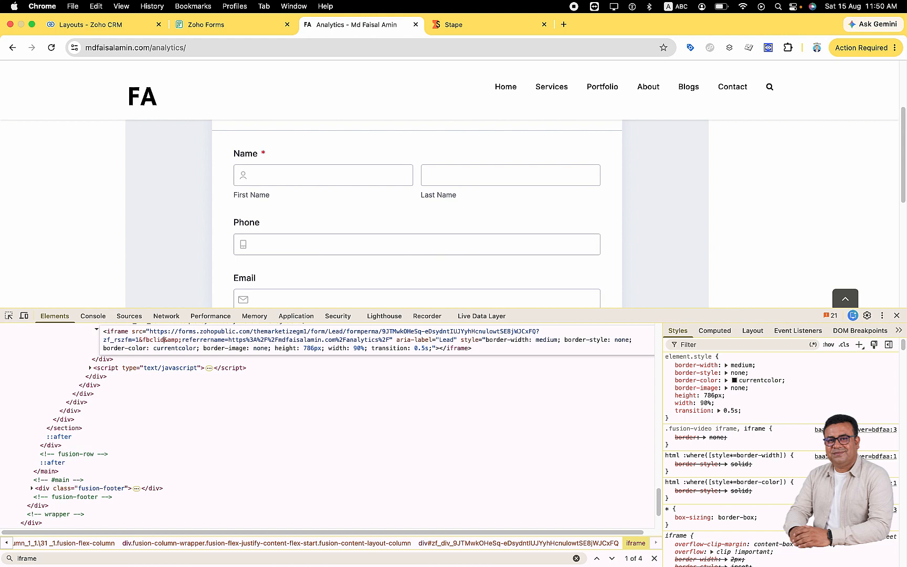
pyautogui.write('=1234565')
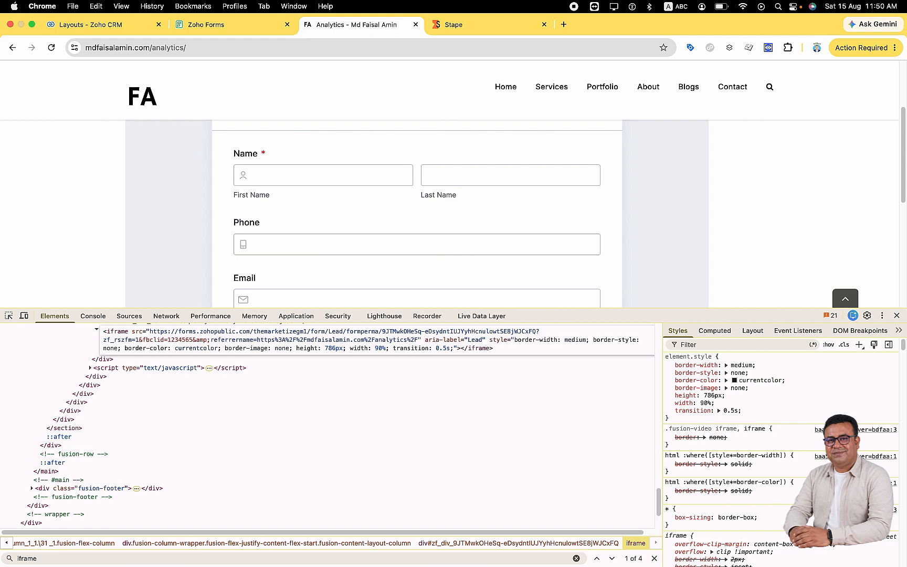
pyautogui.press('Return')
# Fill in the embedded Lead form's name and contact fields with the saved autofill entry.
pyautogui.scroll(1, 196, 225)
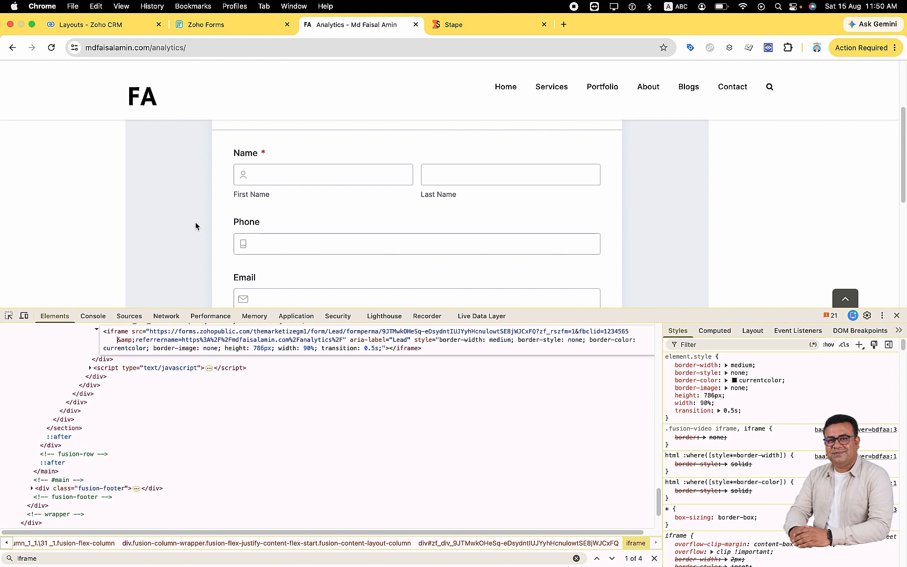
pyautogui.click(269, 235)
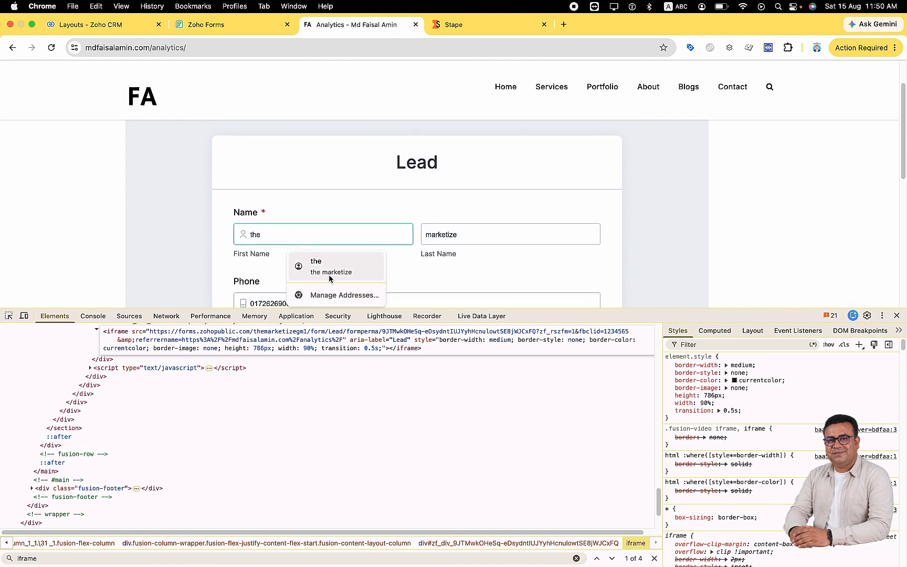
pyautogui.click(317, 264)
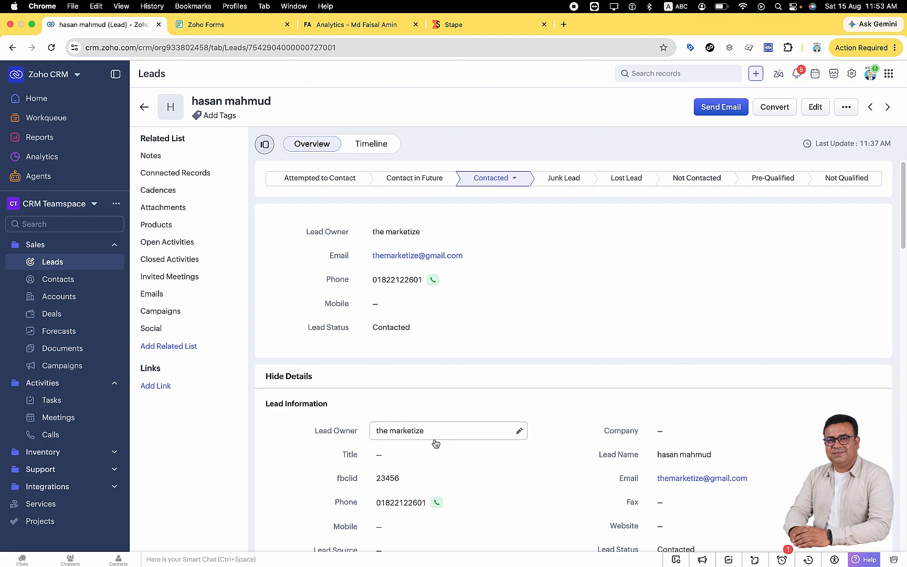
# Examine the lead record's details in Zoho CRM, including its fbclid field.
pyautogui.scroll(-7, 444, 400)
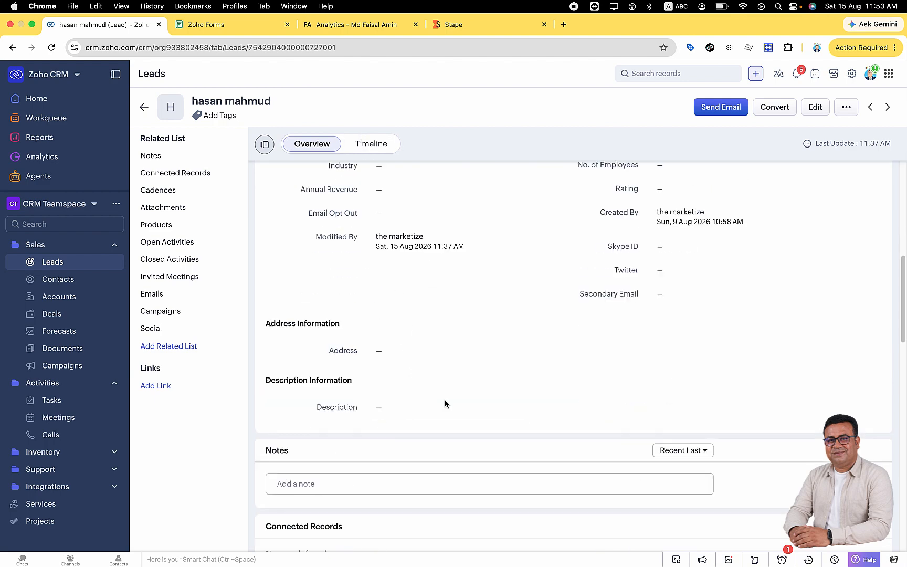
pyautogui.scroll(6, 445, 399)
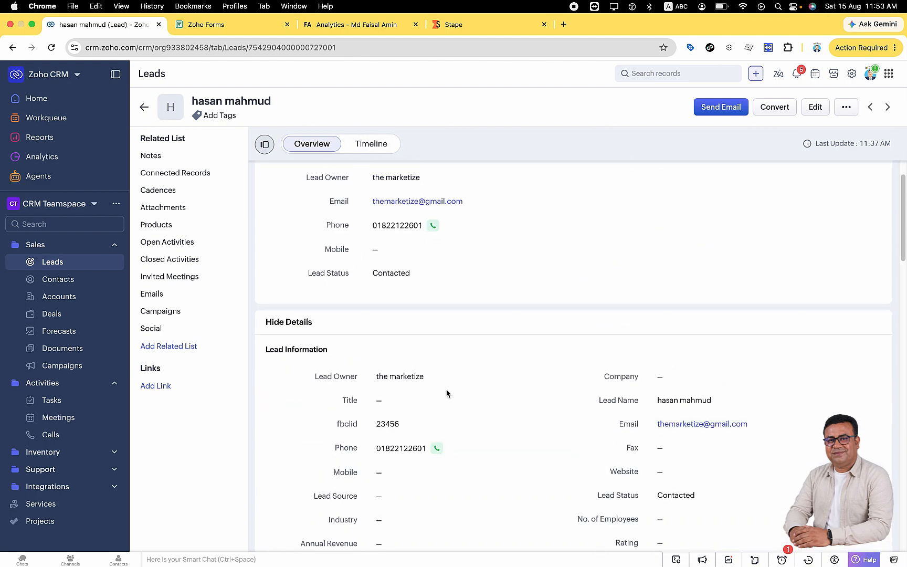
# Leave the lead record and open the Meta Capi webhook from the CRM setup's automation actions for editing.
pyautogui.scroll(1, 449, 389)
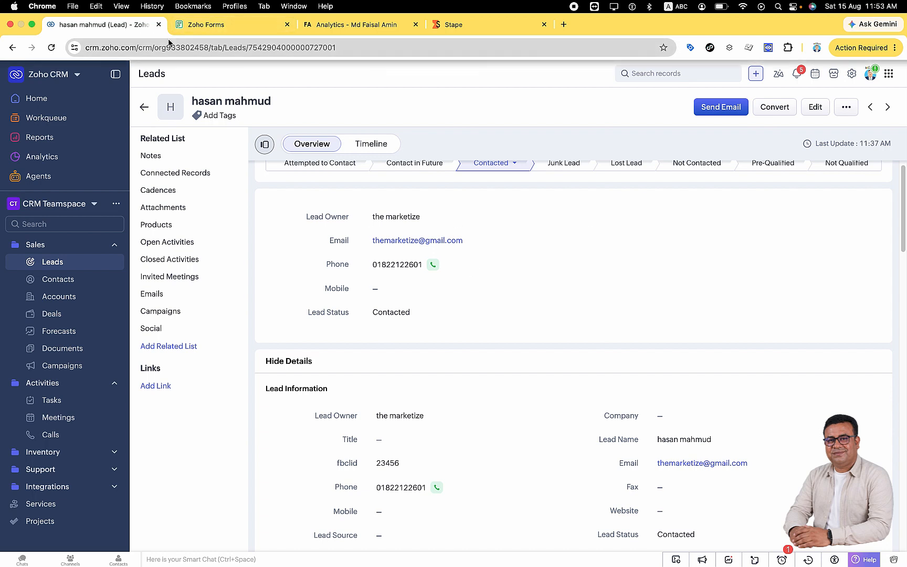
pyautogui.scroll(1, 599, 271)
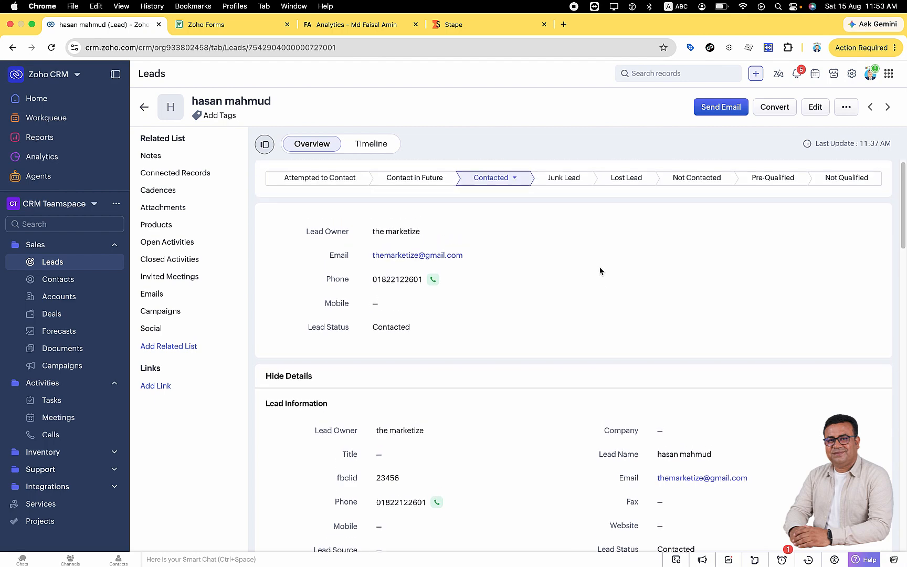
pyautogui.click(141, 109)
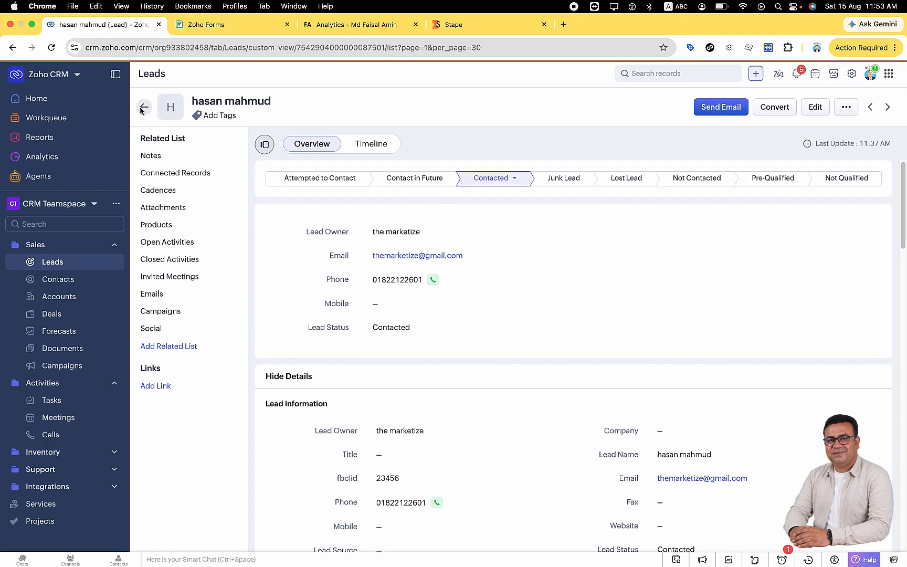
pyautogui.click(852, 75)
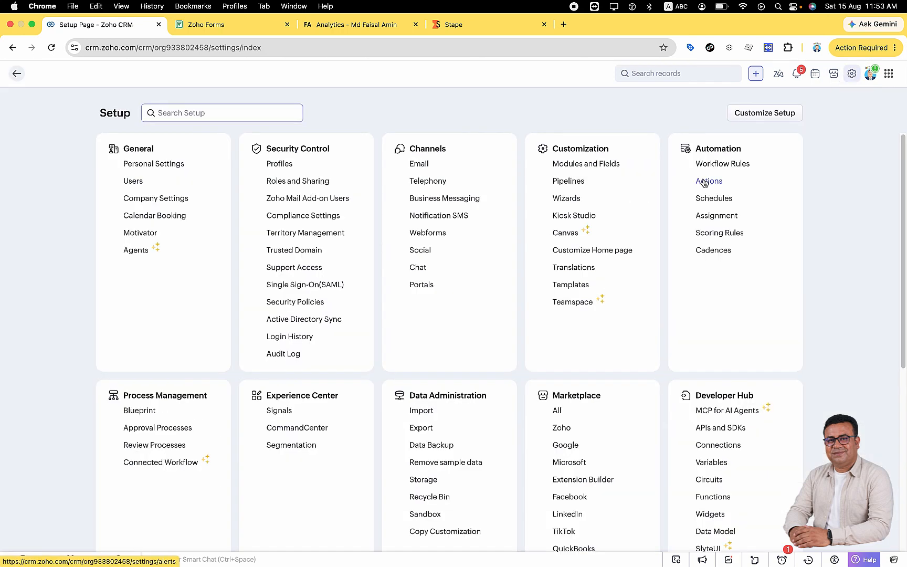
pyautogui.click(704, 181)
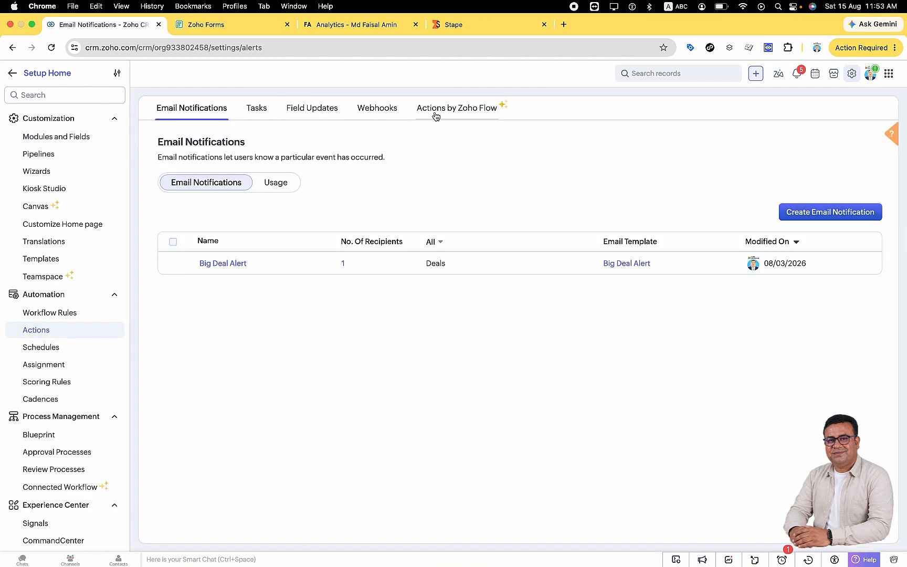
pyautogui.click(379, 108)
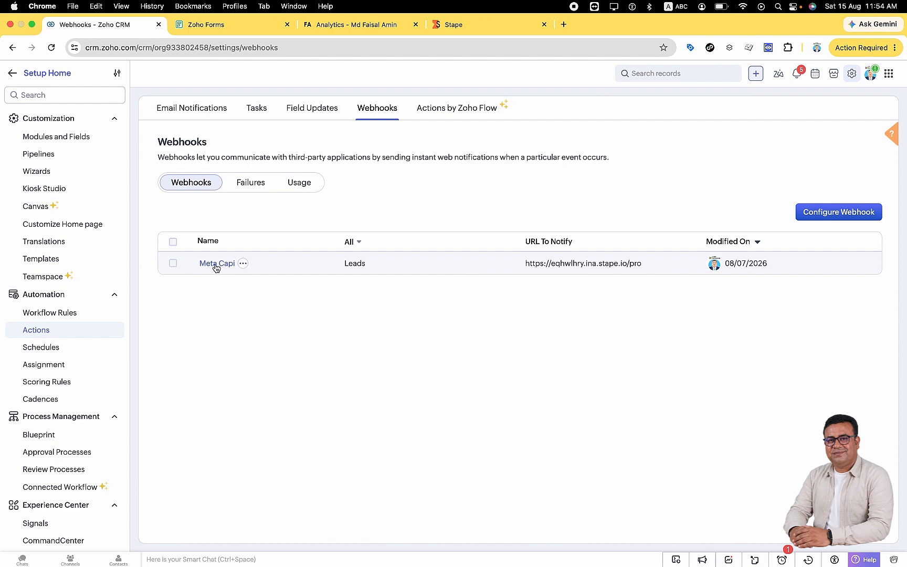
pyautogui.click(216, 266)
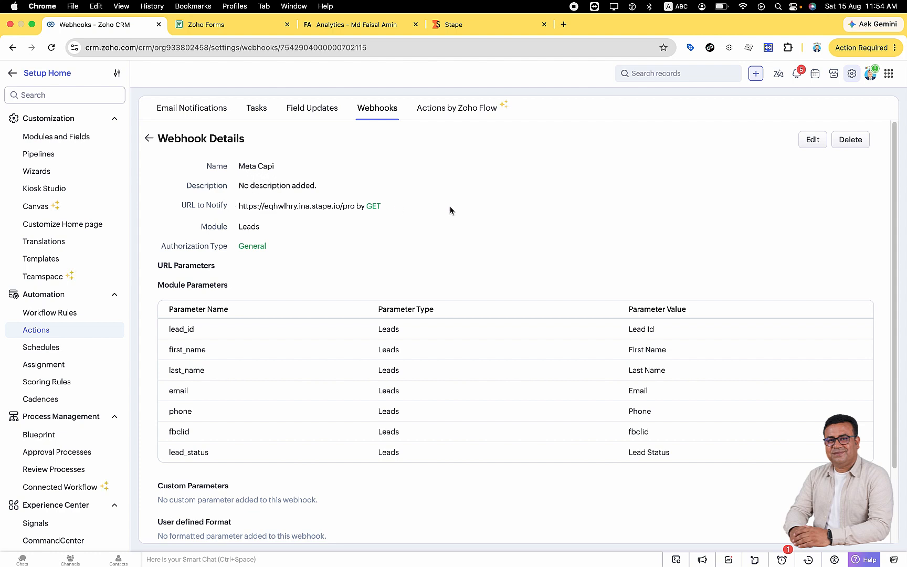
pyautogui.click(809, 143)
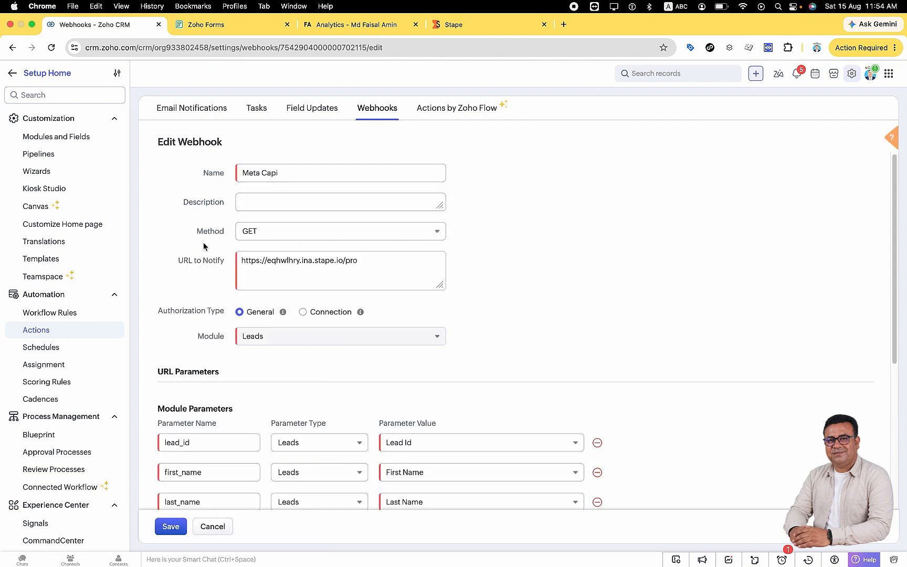
# Examine the Meta Capi webhook's available request methods and its URL to Notify.
pyautogui.click(300, 237)
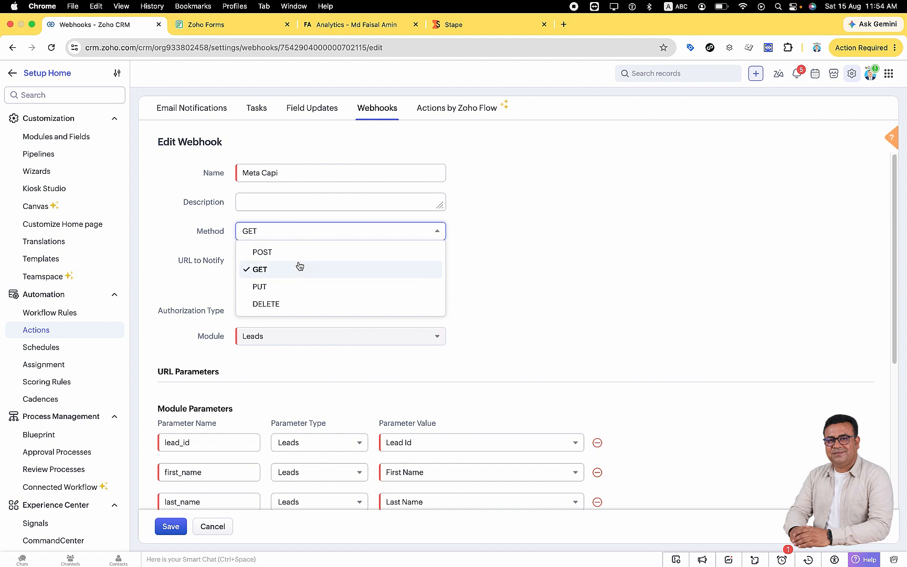
pyautogui.click(571, 268)
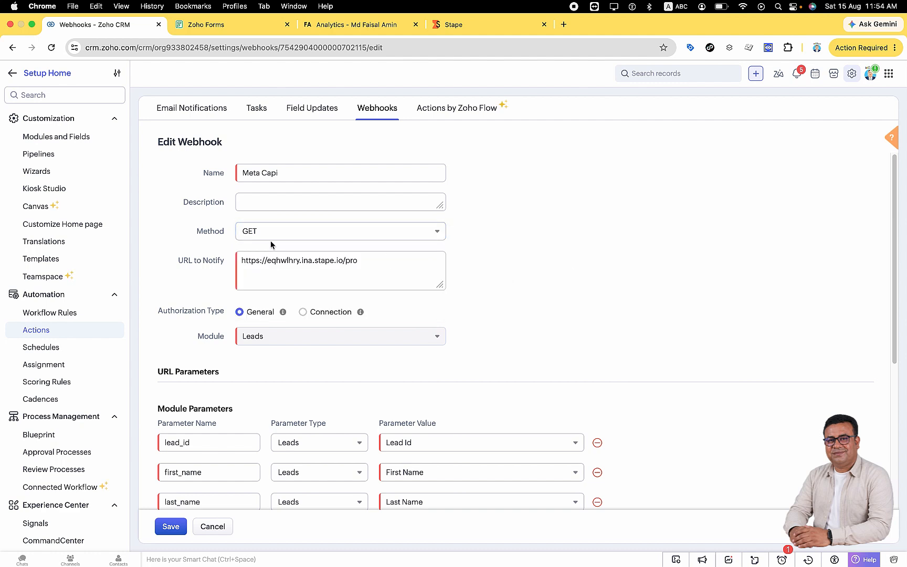
pyautogui.click(243, 271)
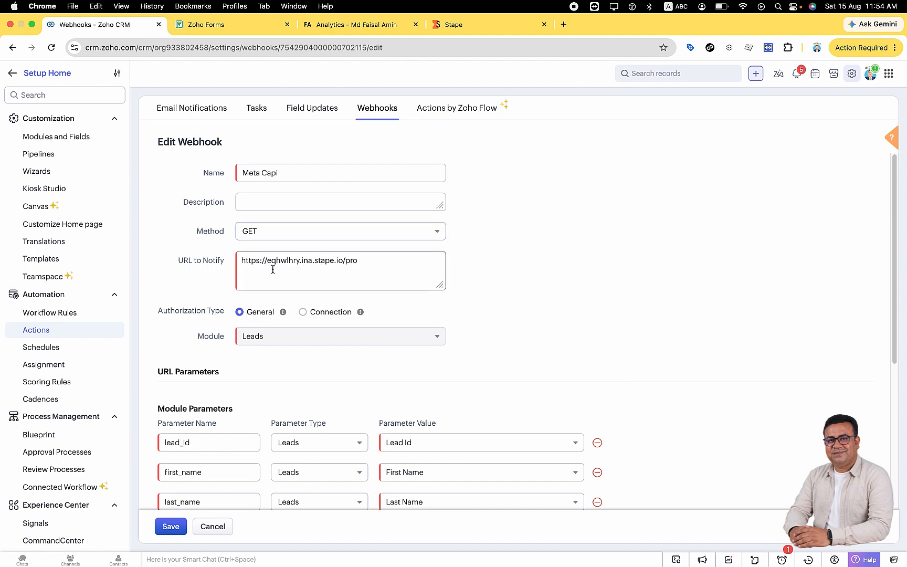
# Switch to Stape and examine the sGTM Preview header config and the container's settings and tagging server URLs.
pyautogui.click(482, 25)
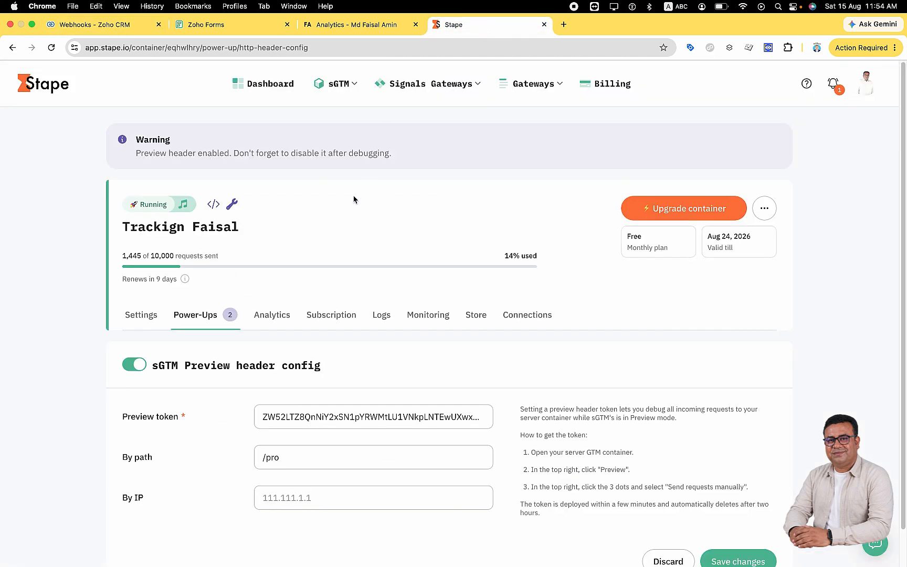
pyautogui.scroll(-2, 103, 322)
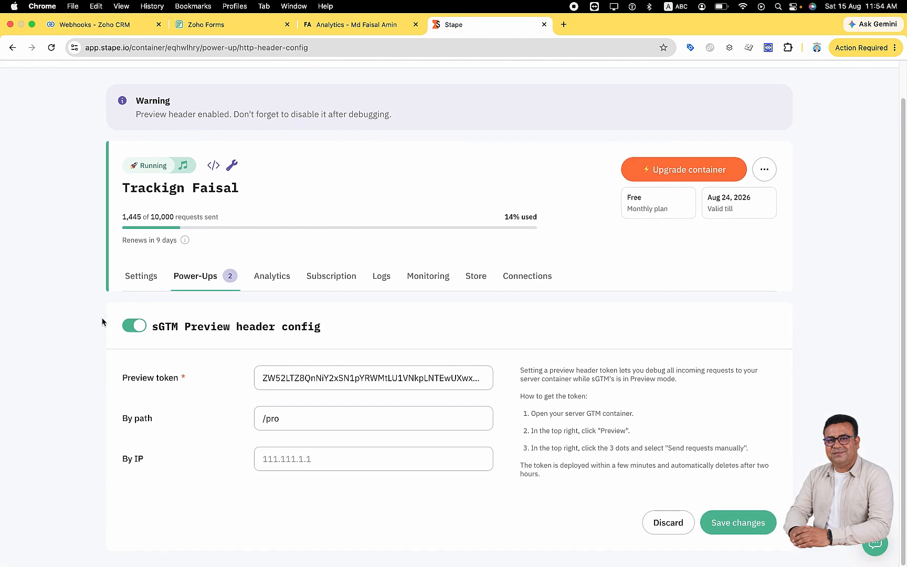
pyautogui.scroll(2, 103, 321)
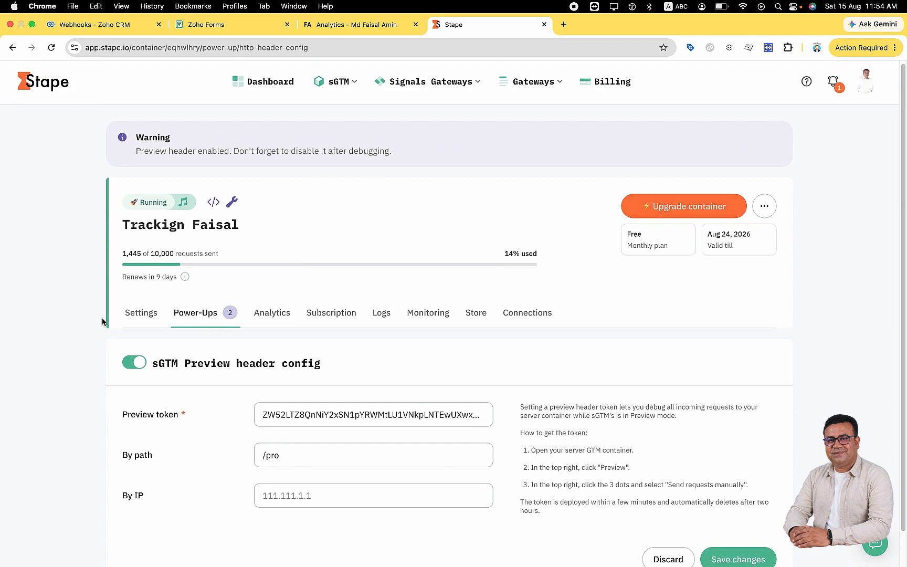
pyautogui.click(148, 315)
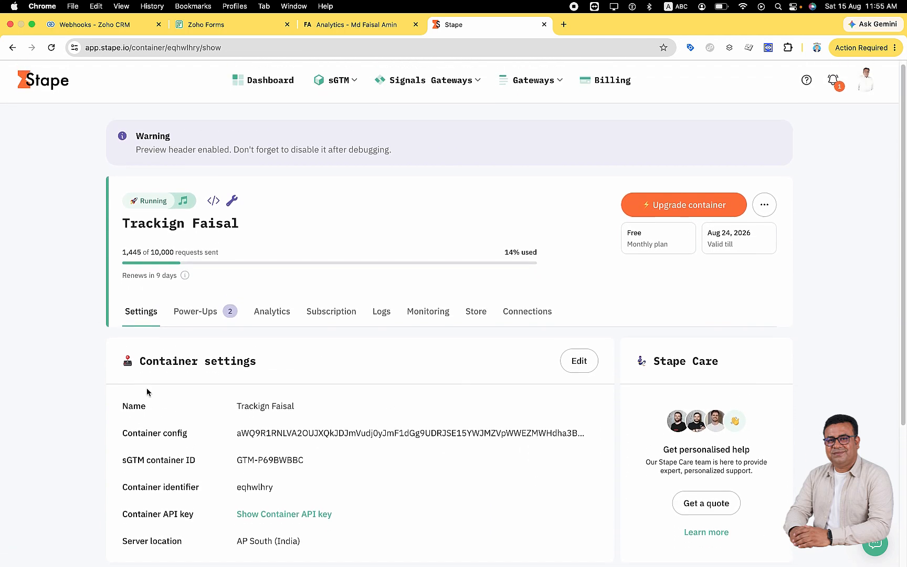
pyautogui.scroll(-5, 146, 387)
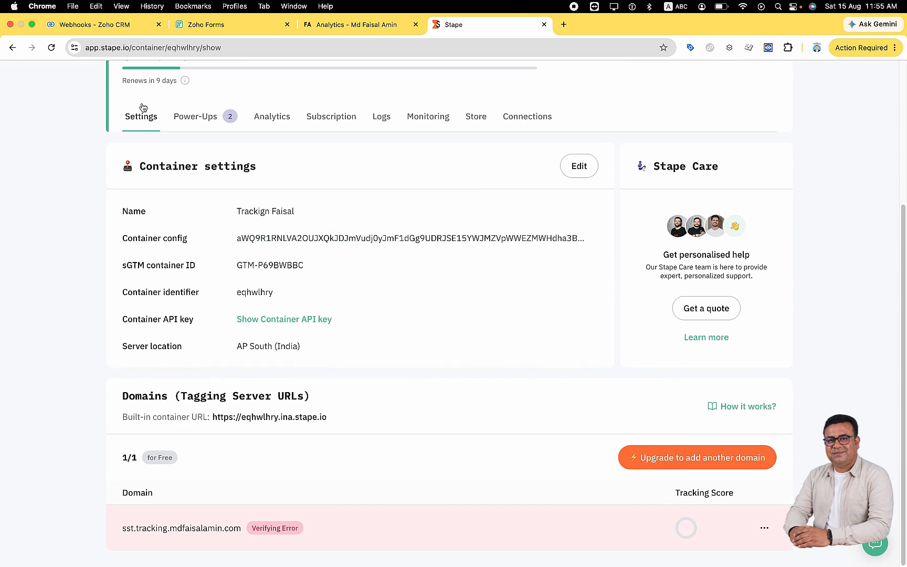
# Switch back to Zoho CRM and review the webhook's notify URL and its full list of module parameters.
pyautogui.click(126, 23)
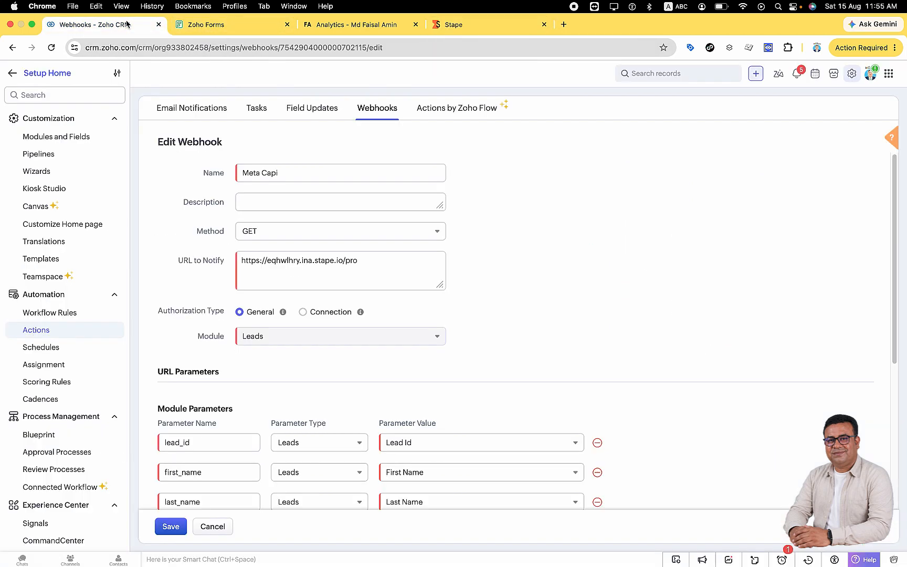
pyautogui.click(390, 286)
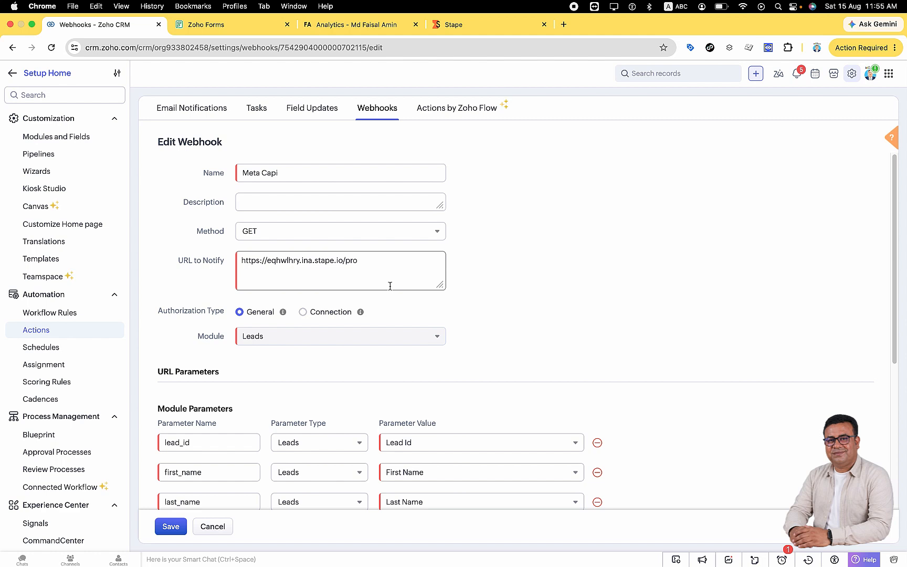
pyautogui.click(574, 289)
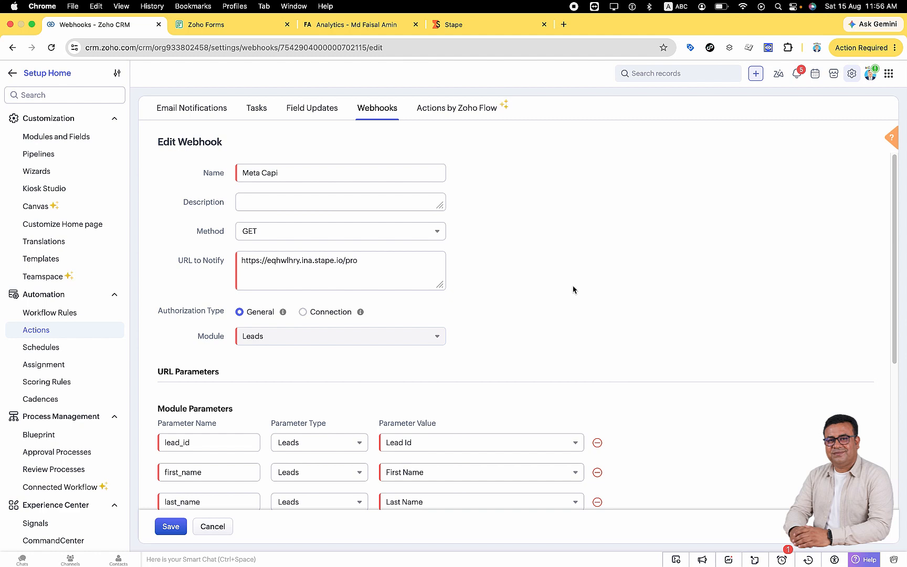
pyautogui.scroll(-3, 624, 278)
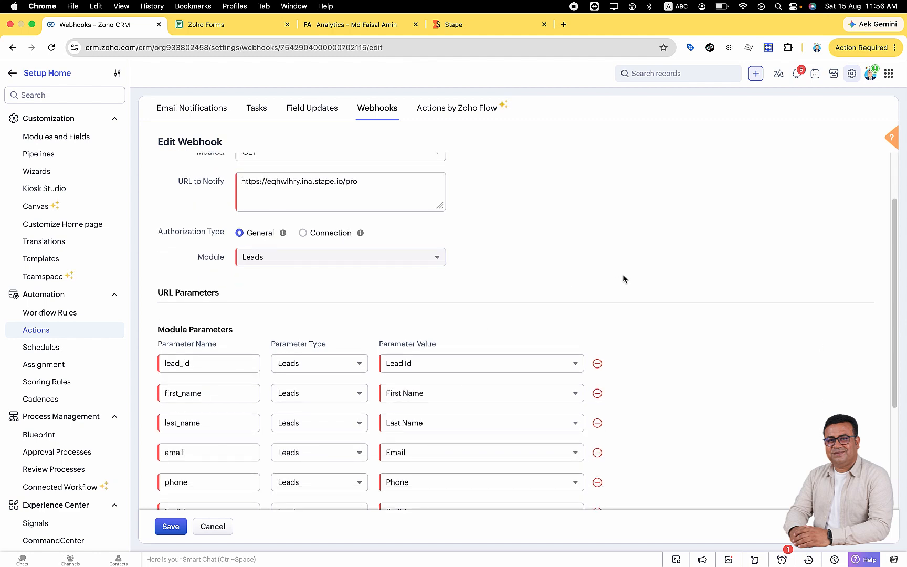
pyautogui.click(184, 362)
pyautogui.click(210, 393)
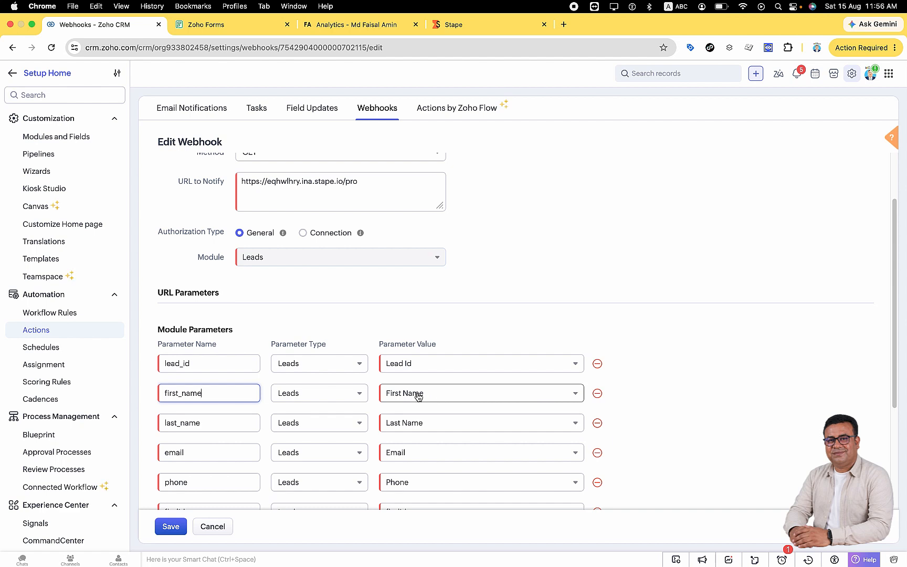
pyautogui.scroll(-1, 254, 447)
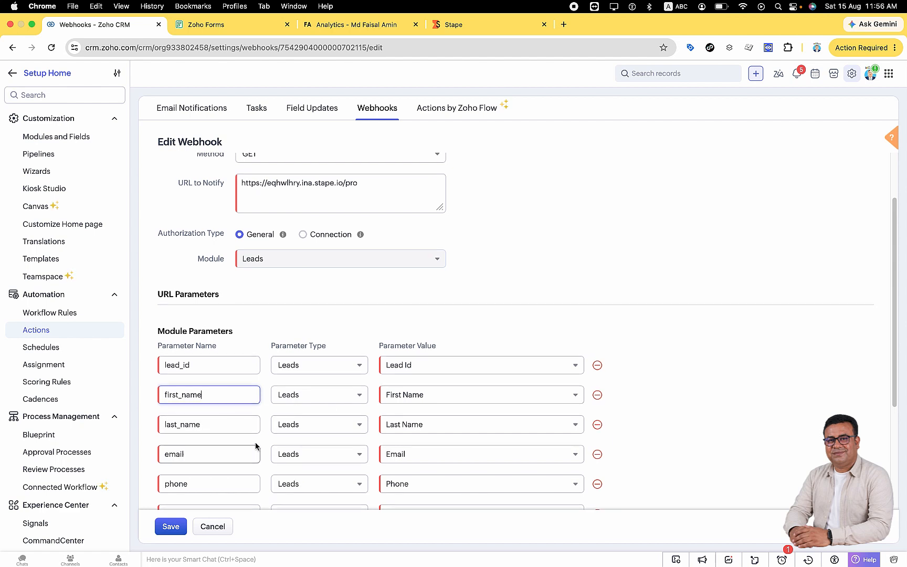
pyautogui.moveTo(893, 228); pyautogui.dragTo(893, 321)
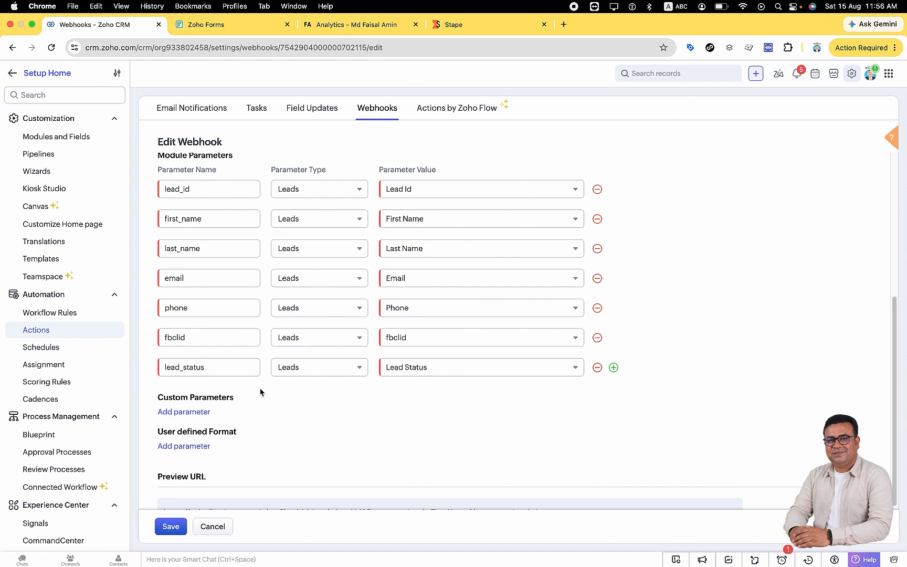
pyautogui.click(613, 368)
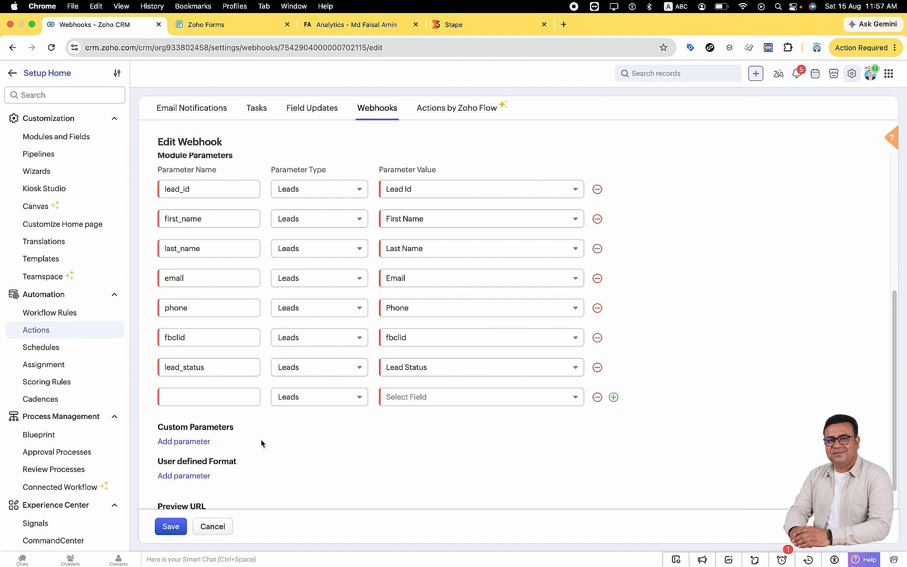
pyautogui.click(213, 397)
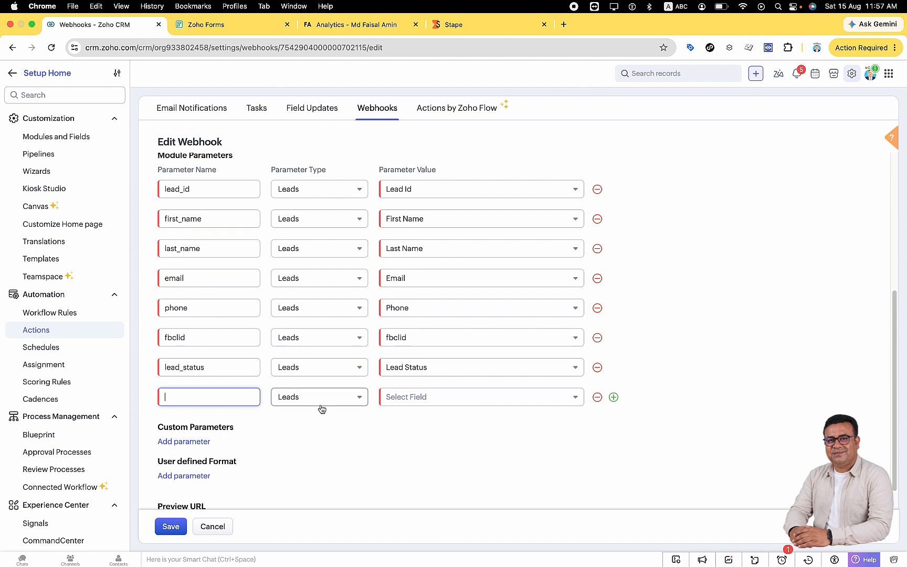
pyautogui.click(405, 398)
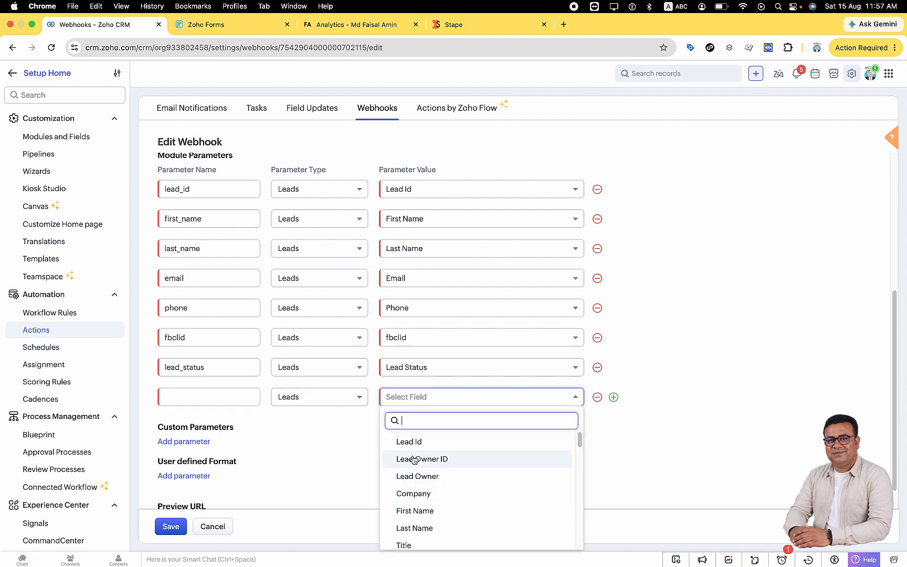
pyautogui.click(650, 421)
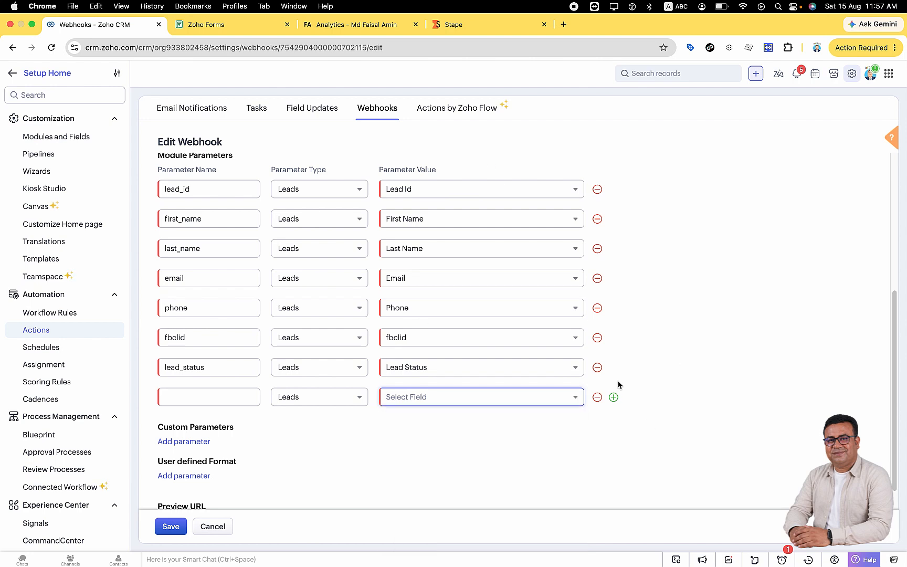
pyautogui.click(597, 398)
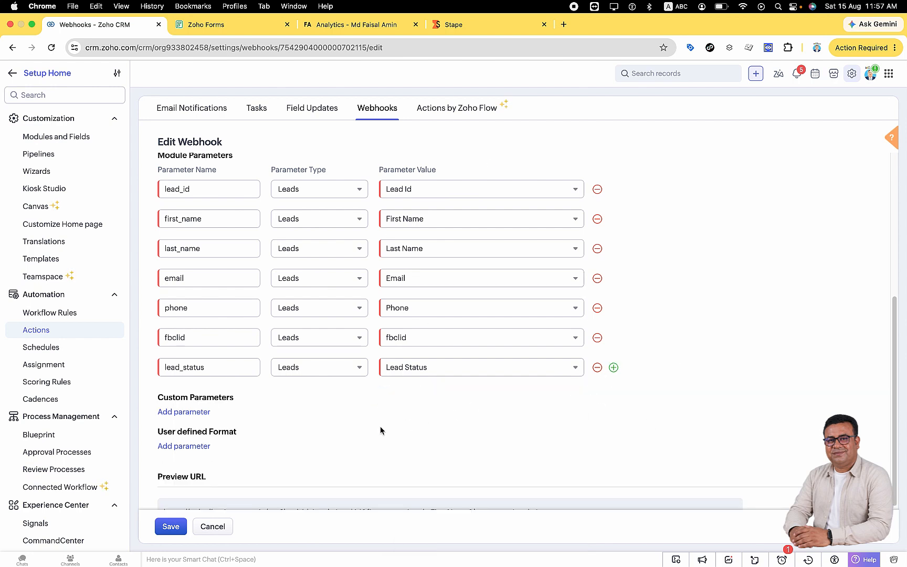
# Check the Meta Capi webhook's preview URL and save the webhook.
pyautogui.scroll(-2, 381, 428)
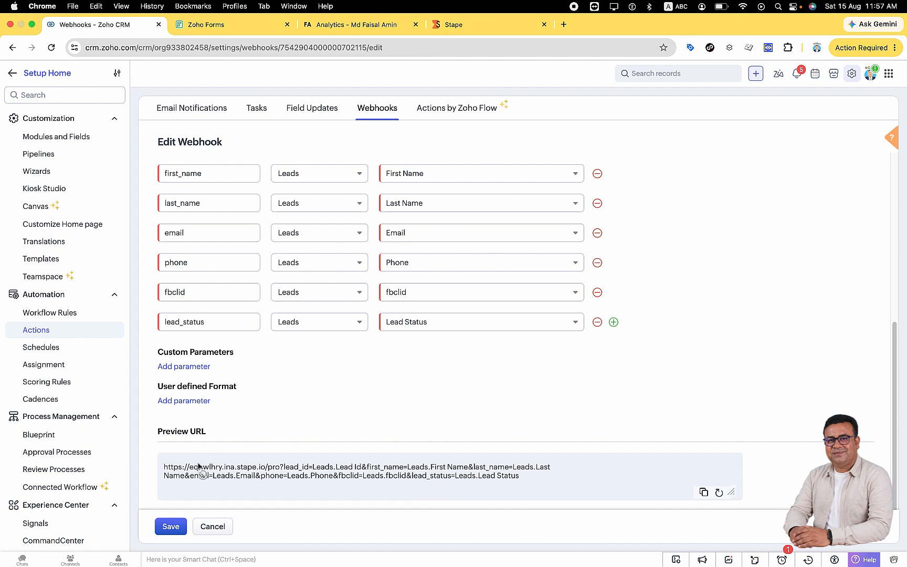
pyautogui.click(165, 525)
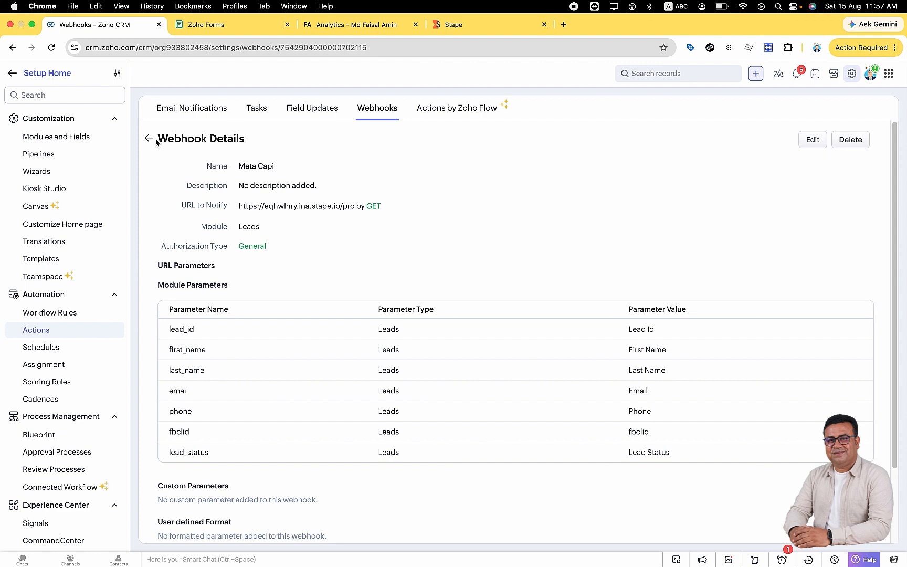
# Open the offline meta workflow rule from the CRM setup and open its Lead Status trigger for editing.
pyautogui.click(11, 75)
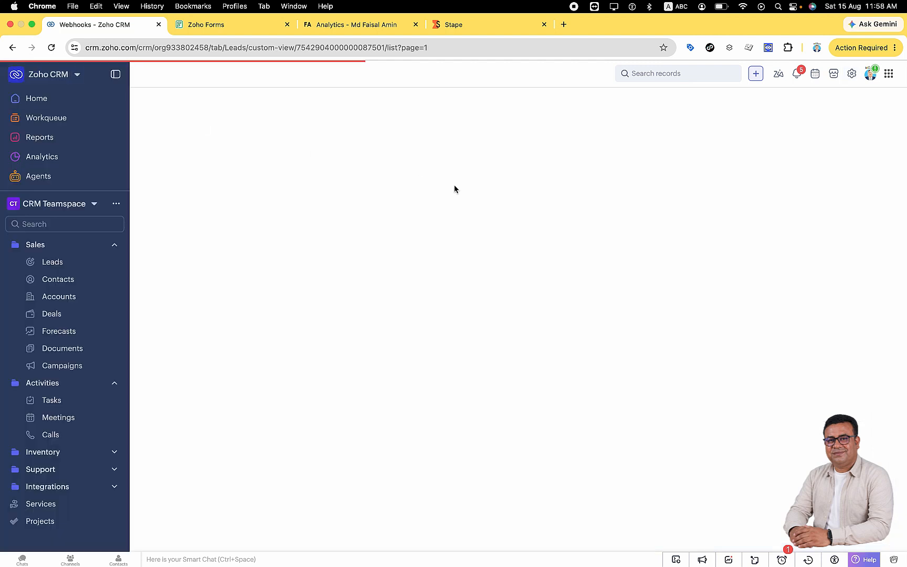
pyautogui.click(851, 74)
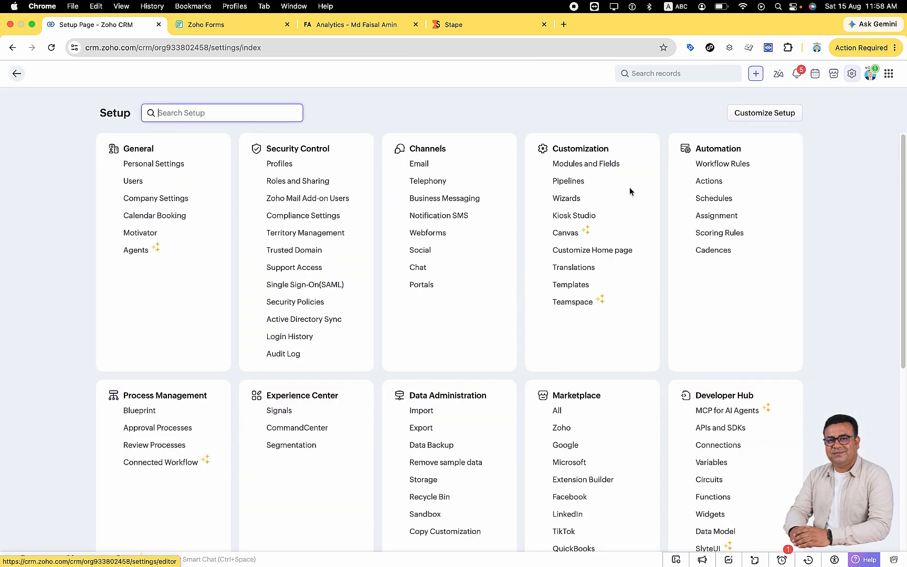
pyautogui.click(712, 165)
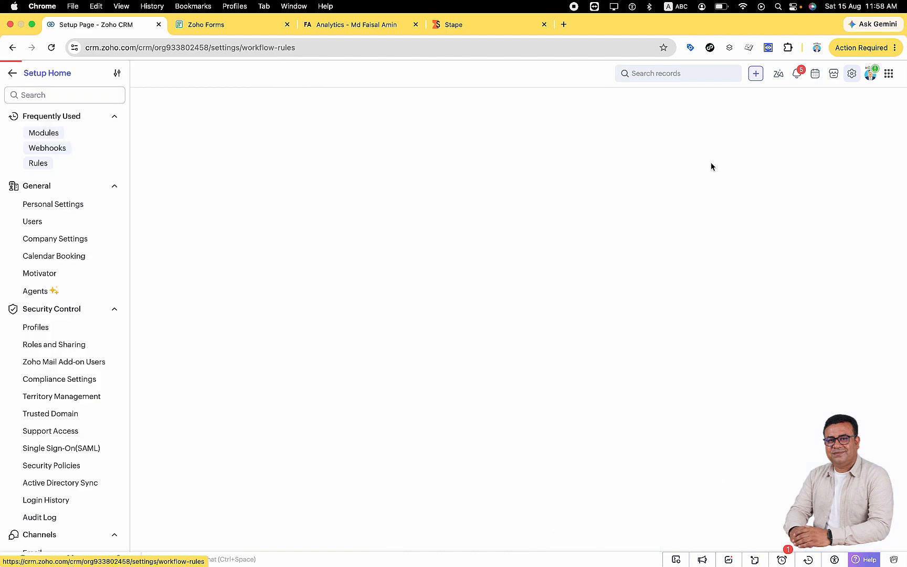
pyautogui.click(226, 275)
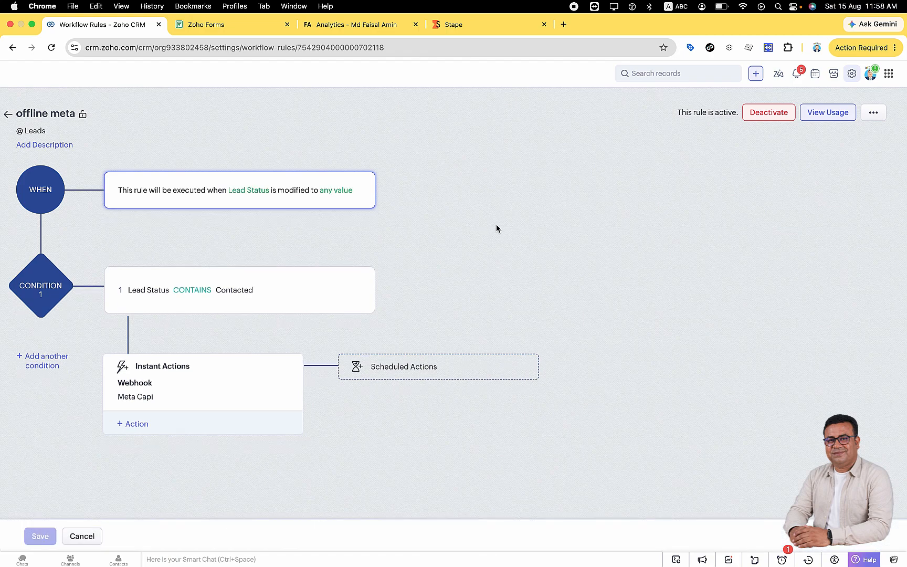
pyautogui.click(241, 196)
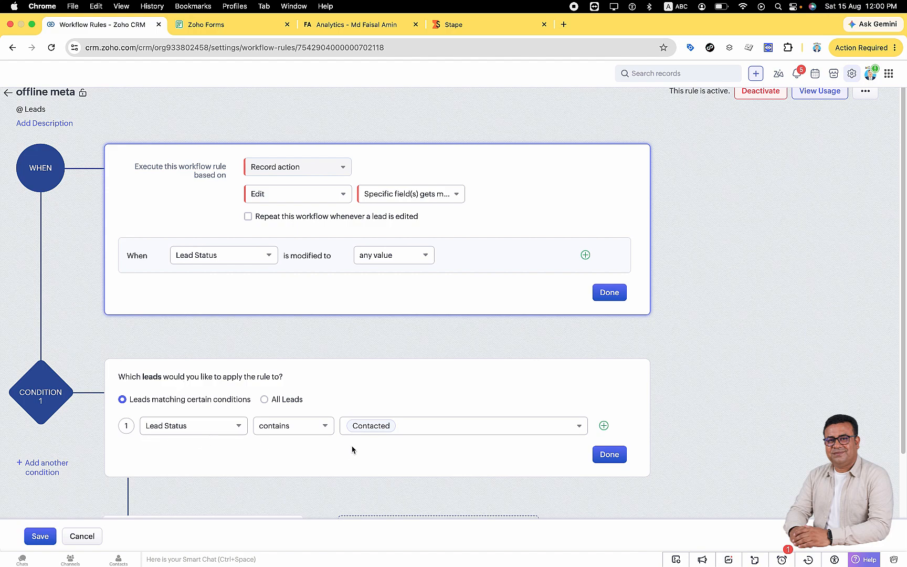
# Review the rule's Lead Status condition and Meta Capi webhook action, and save the workflow rule.
pyautogui.scroll(-2, 352, 446)
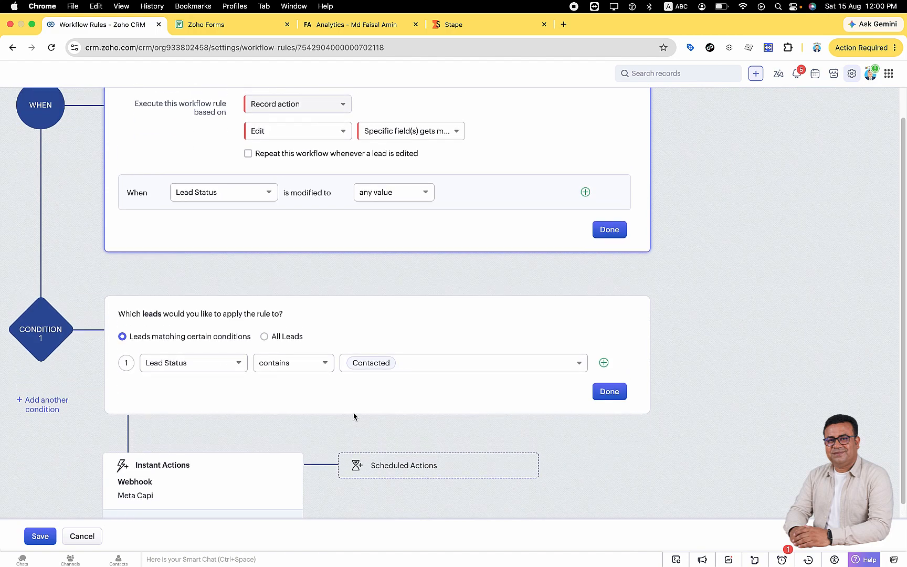
pyautogui.scroll(-2, 354, 416)
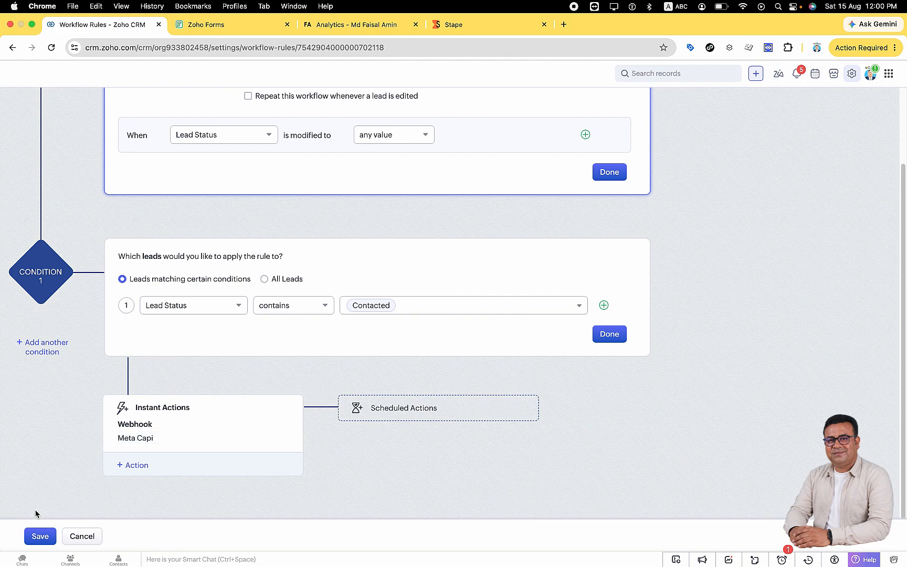
pyautogui.click(34, 540)
pyautogui.press('Return')
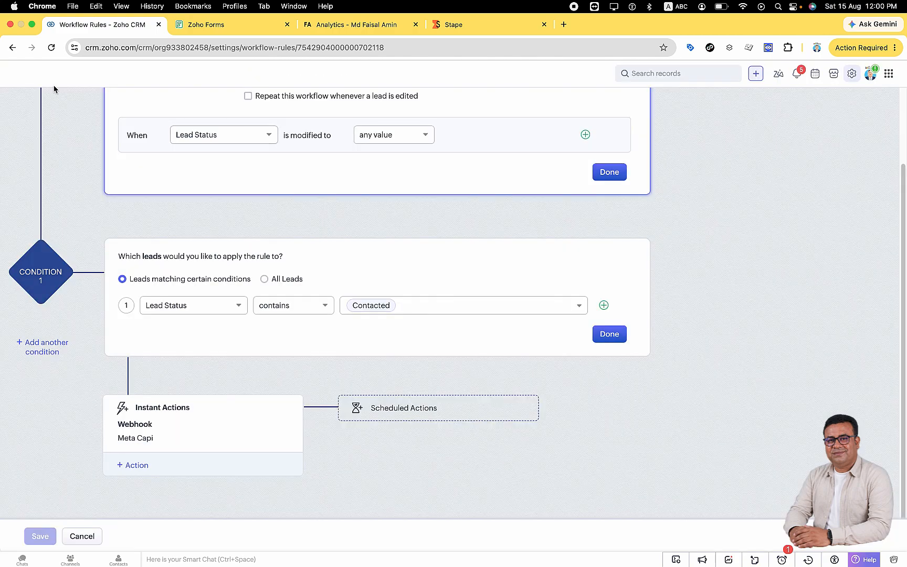
pyautogui.click(13, 48)
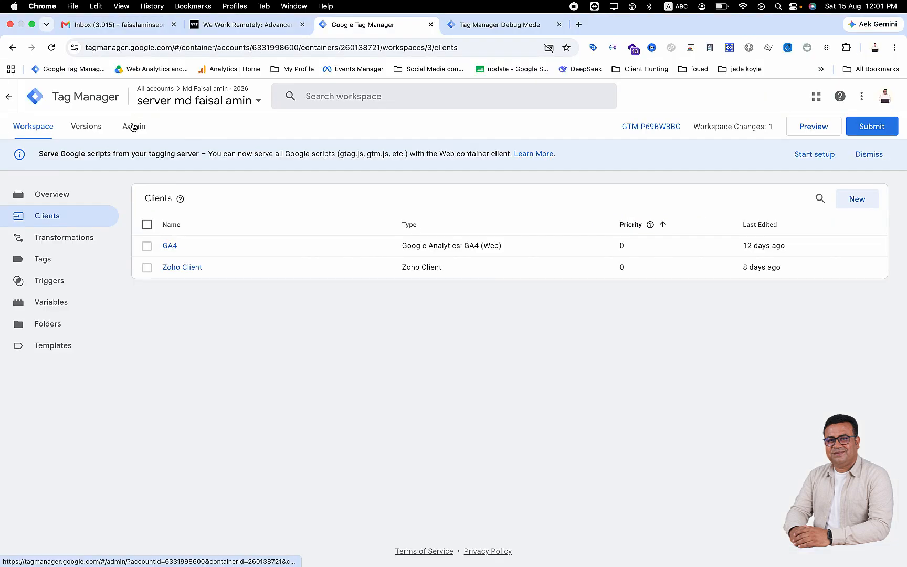
# Switch to Google Tag Manager and review the server container's settings and its list of clients.
pyautogui.click(132, 126)
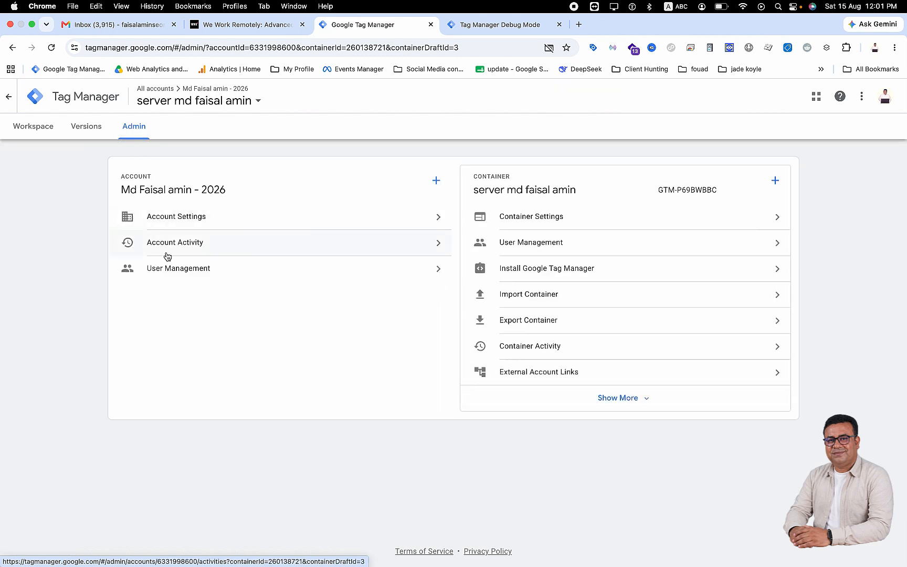
pyautogui.click(565, 228)
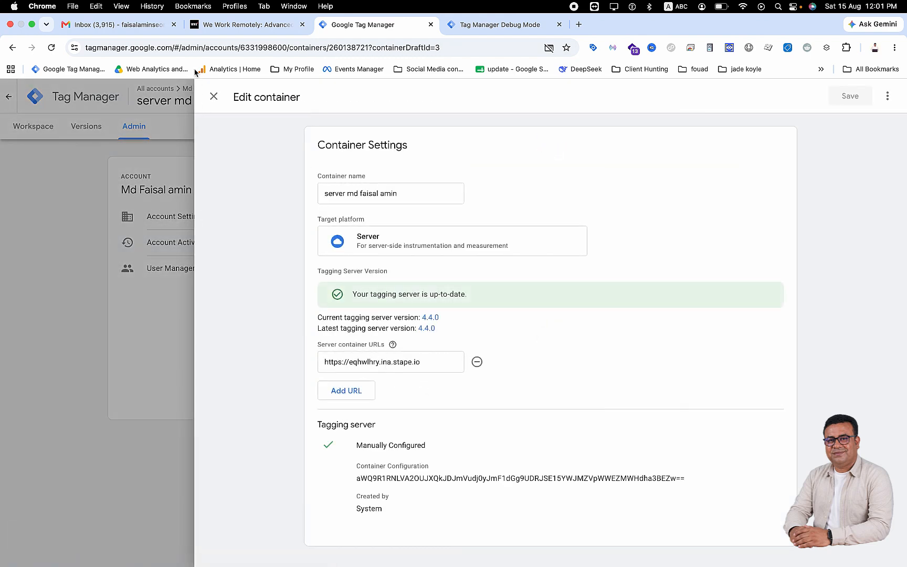
pyautogui.click(215, 97)
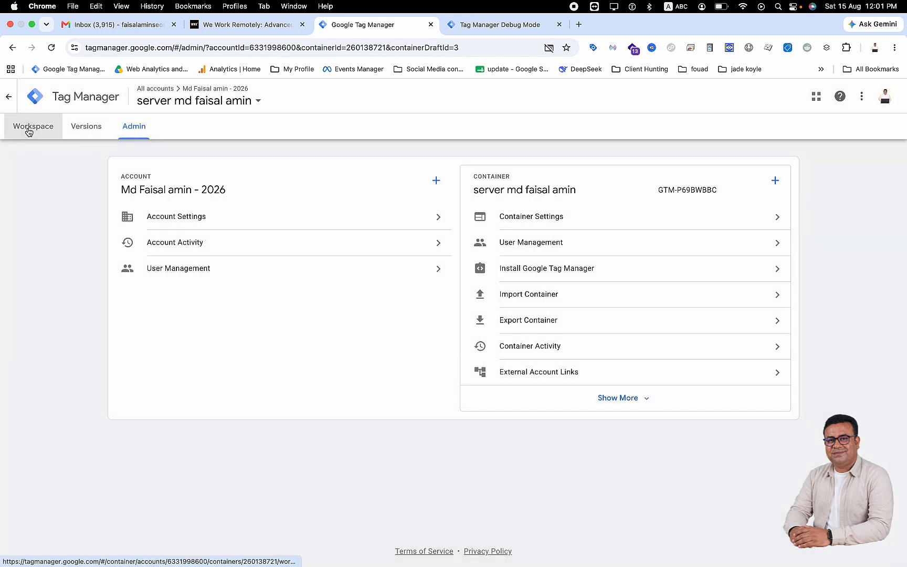
pyautogui.click(23, 128)
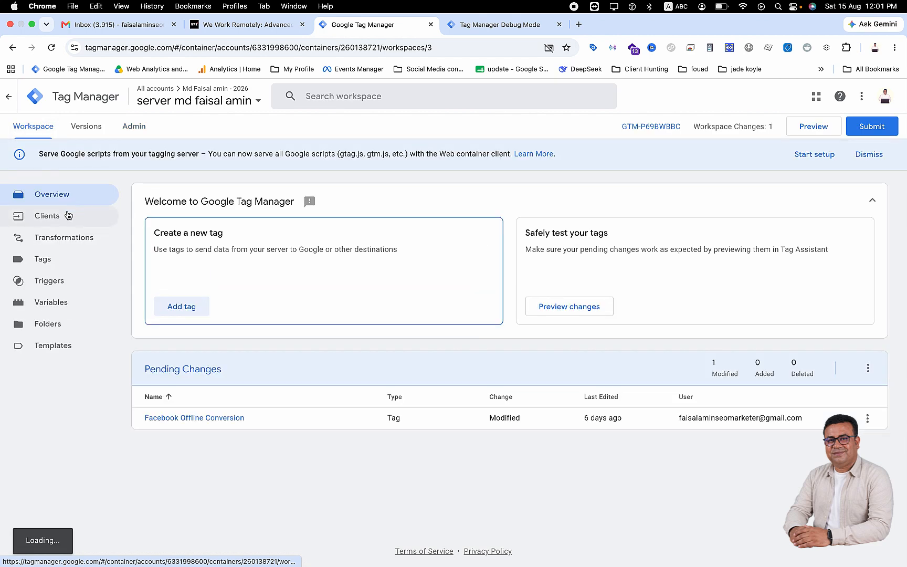
pyautogui.click(69, 215)
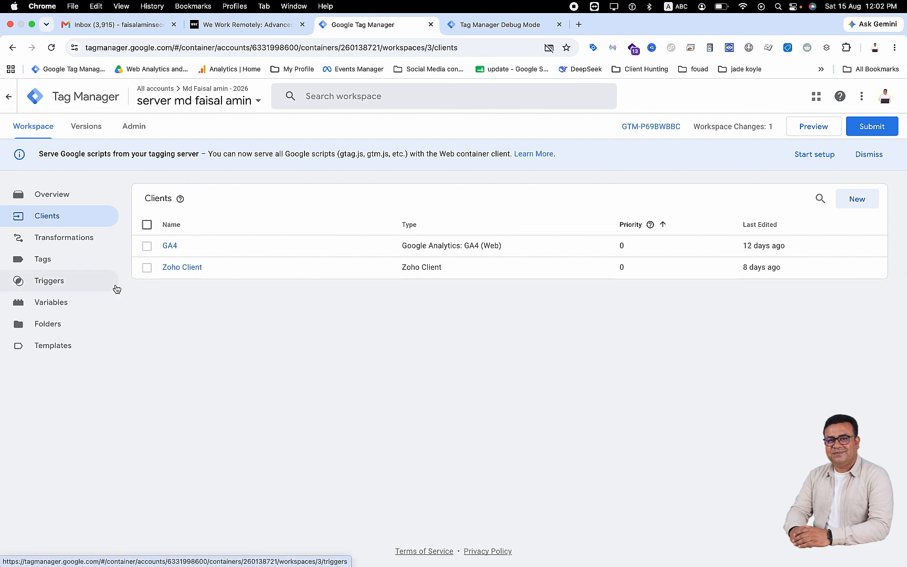
# Switch back to Zoho CRM and change the test lead's Lead Status to Attempted to Contact and back to Contacted.
pyautogui.click(235, 6)
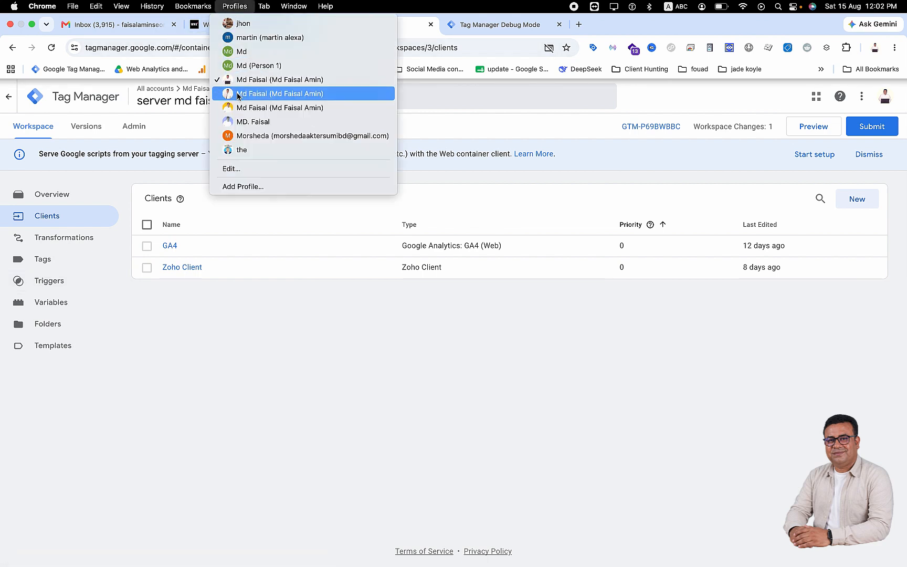
pyautogui.click(242, 149)
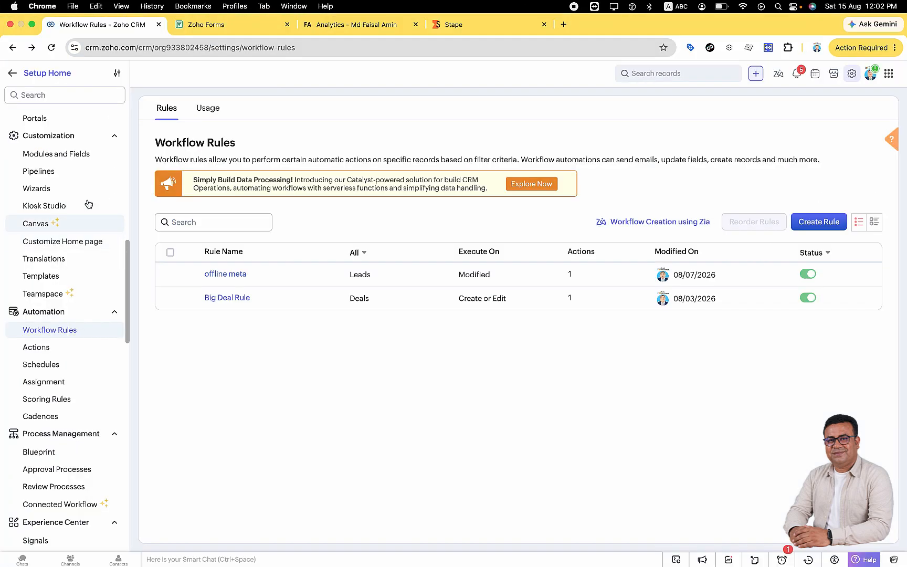
pyautogui.click(11, 73)
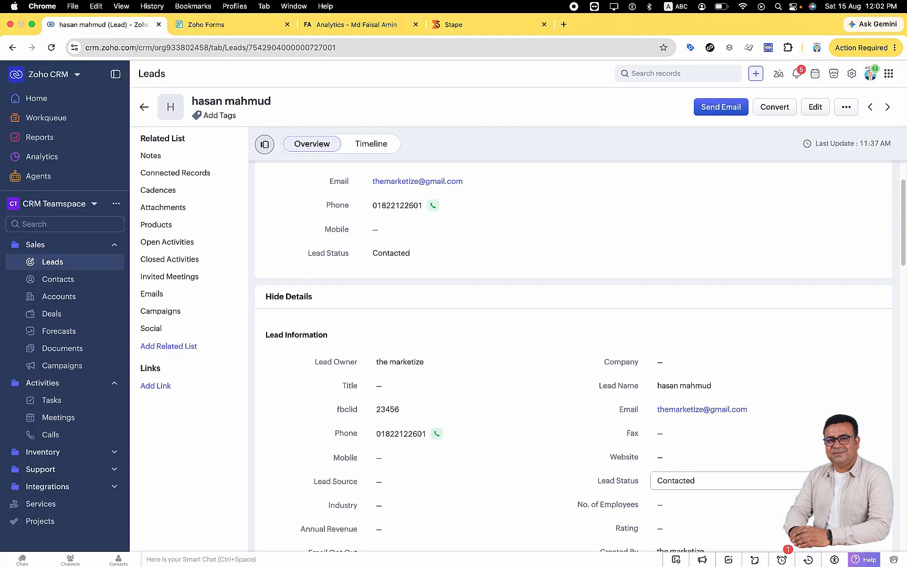
pyautogui.click(735, 480)
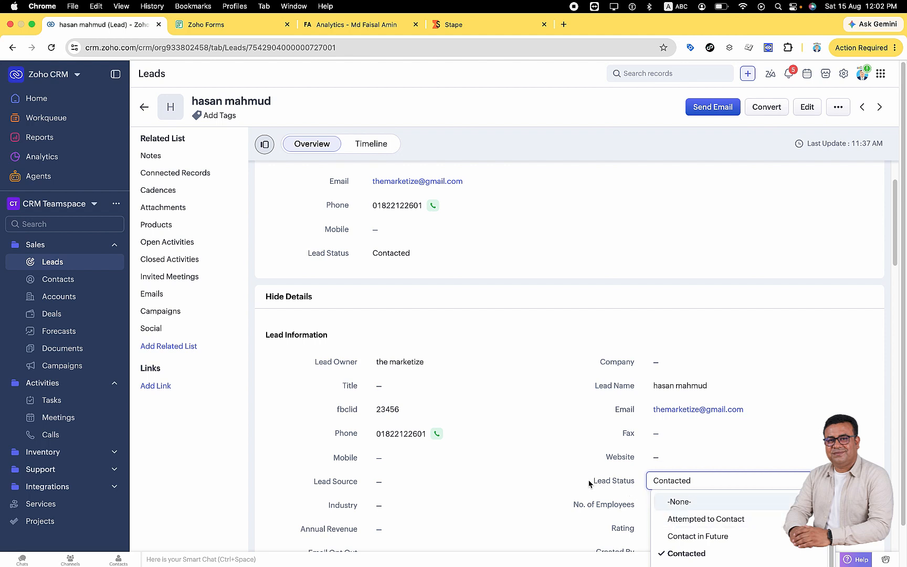
pyautogui.click(692, 519)
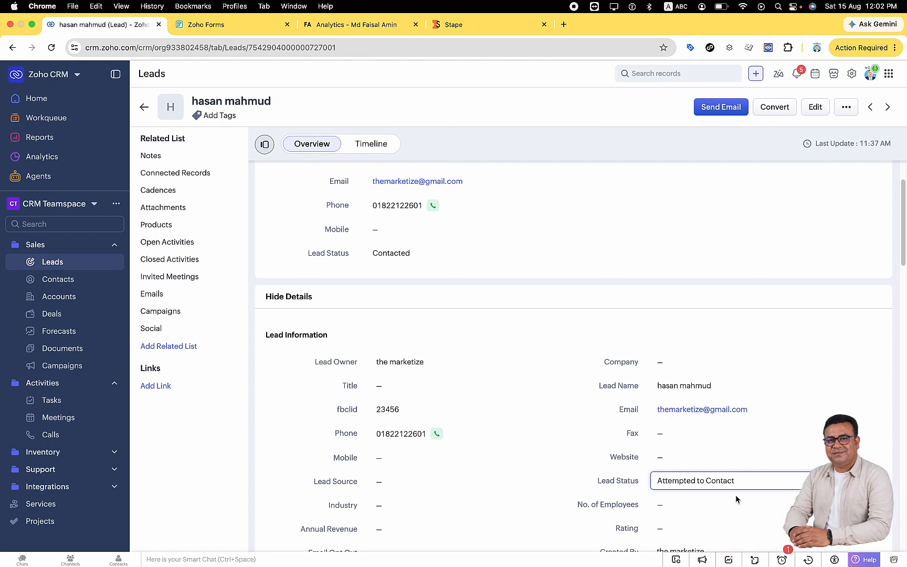
pyautogui.click(747, 483)
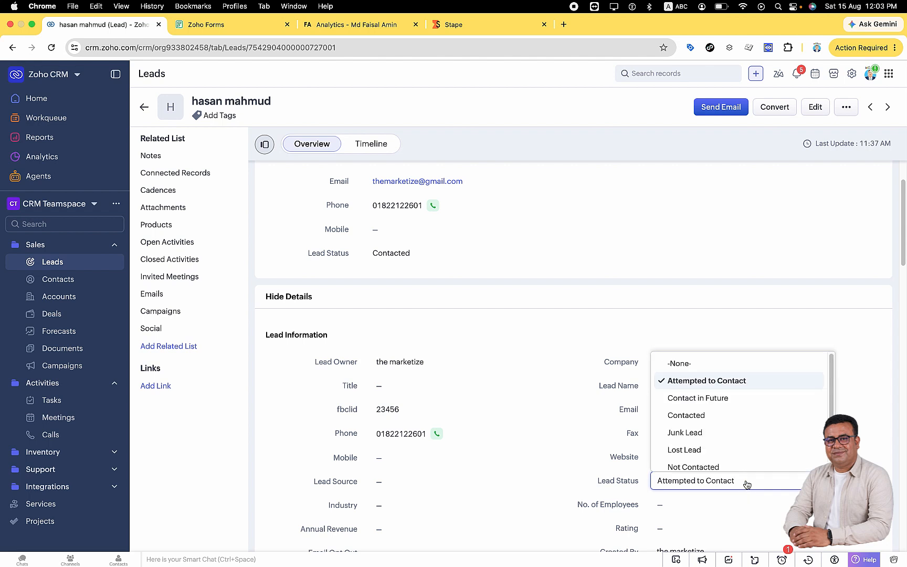
pyautogui.click(722, 424)
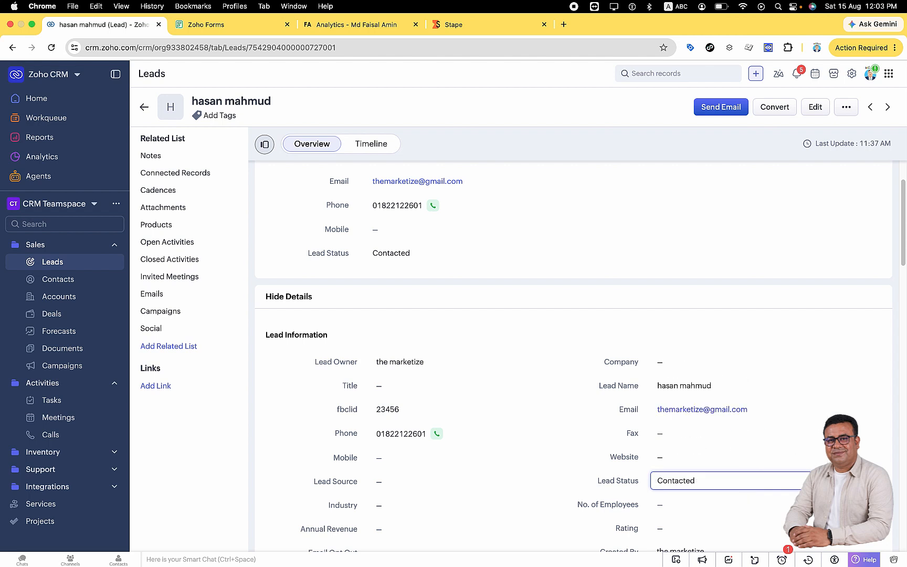
# Switch to Tag Manager's debug mode and examine the request and event data of the zoho_client_status event.
pyautogui.press('super+grave')
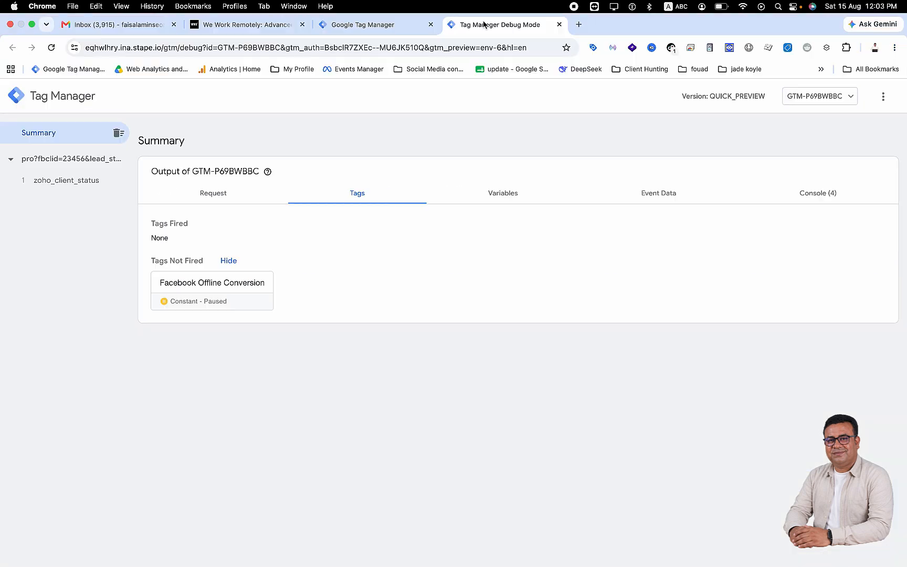
pyautogui.click(81, 184)
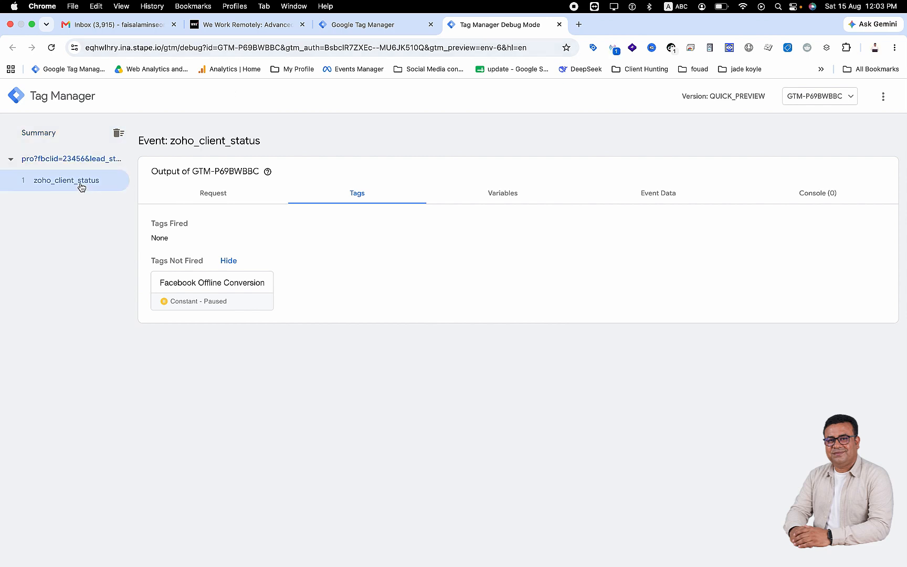
pyautogui.click(212, 195)
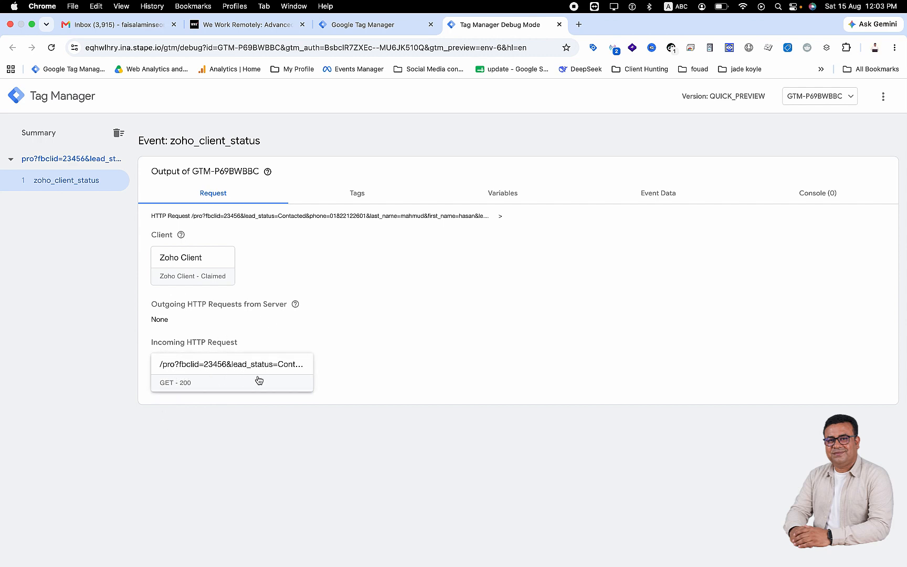
pyautogui.click(670, 197)
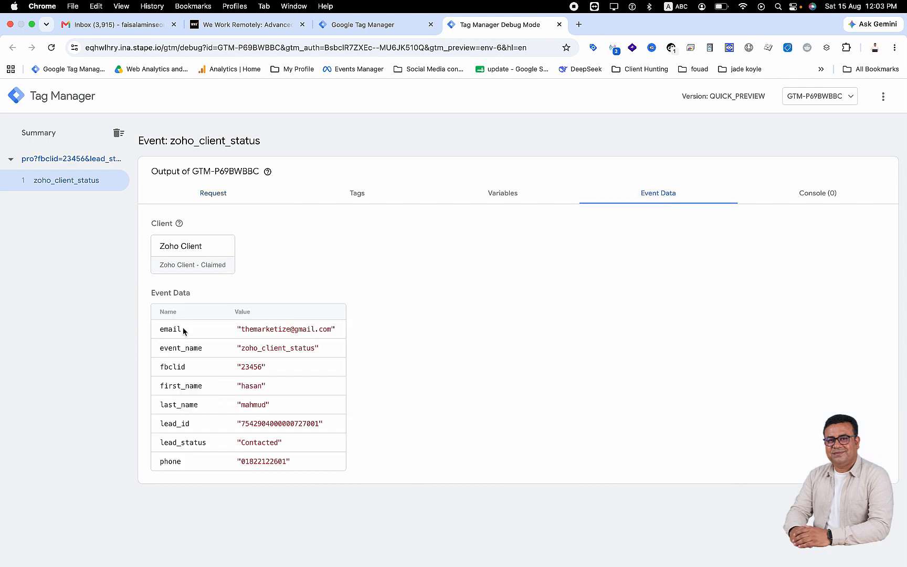
pyautogui.moveTo(183, 326); pyautogui.dragTo(159, 333)
pyautogui.doubleClick(175, 348)
# List the server container's tags in Tag Manager, and view the Connections page of the Stape container.
pyautogui.click(350, 25)
pyautogui.click(50, 268)
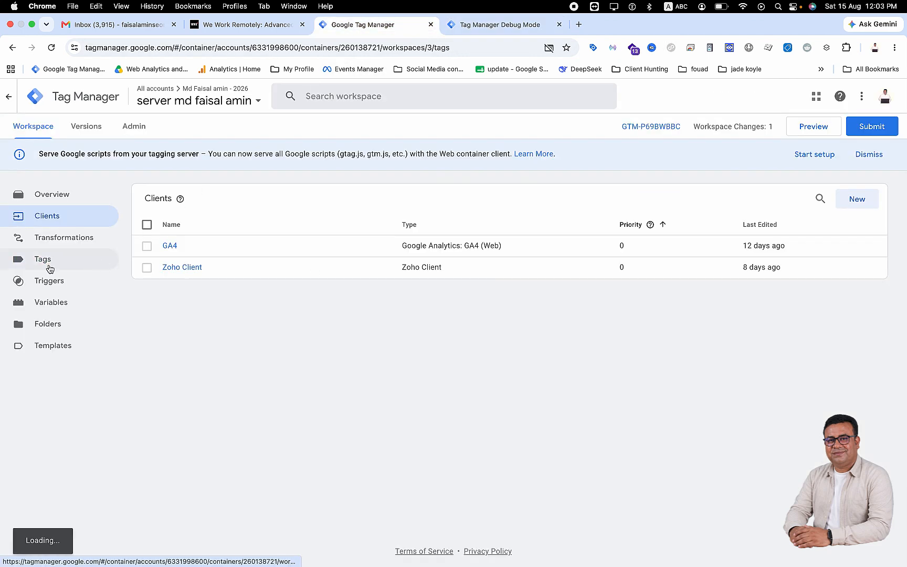
pyautogui.click(235, 6)
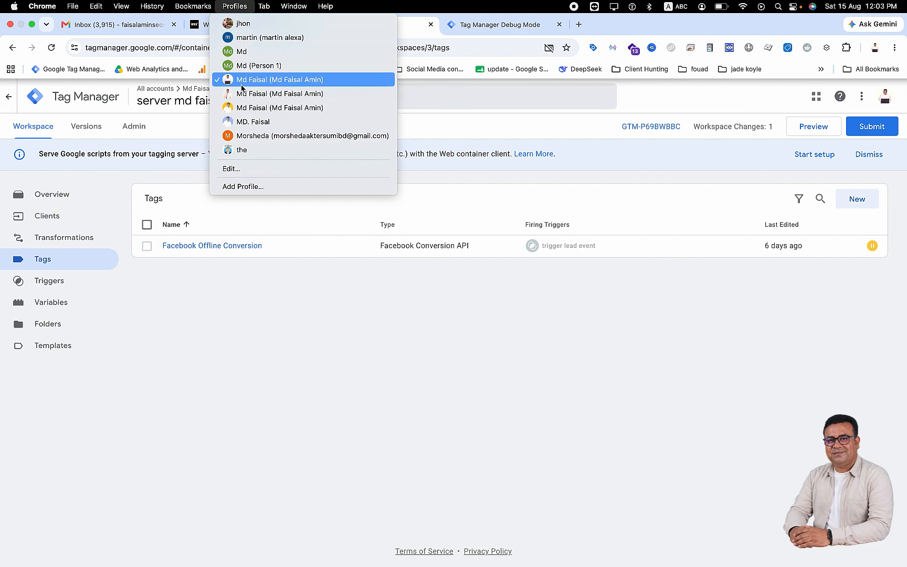
pyautogui.click(244, 121)
pyautogui.click(482, 28)
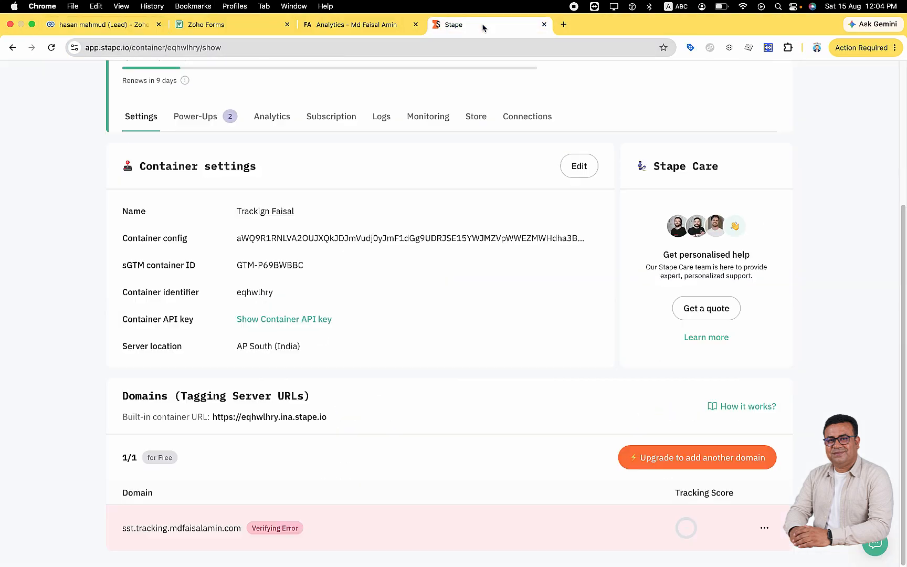
pyautogui.click(515, 119)
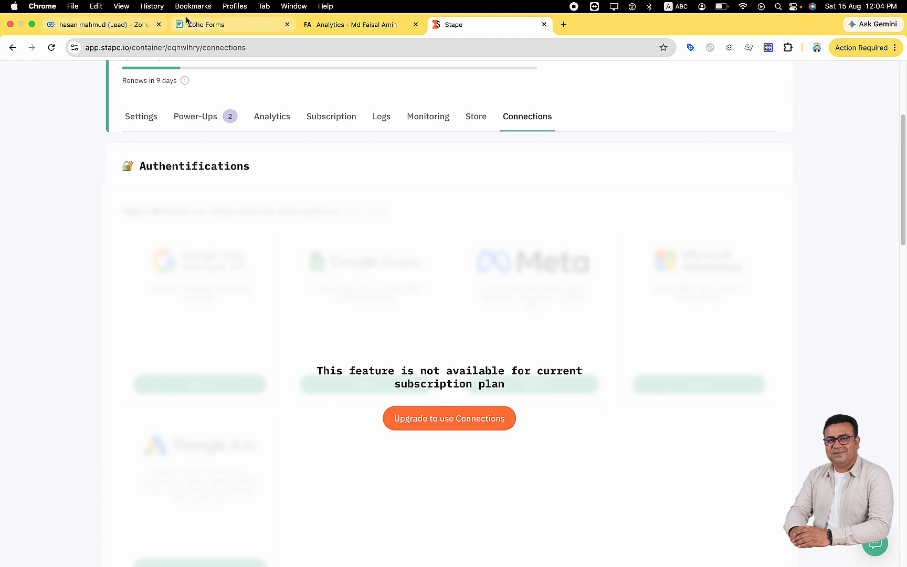
# Switch back to Google Tag Manager and override the Facebook Offline Conversion tag's event name with the custom event lead_status.
pyautogui.click(235, 6)
pyautogui.click(262, 120)
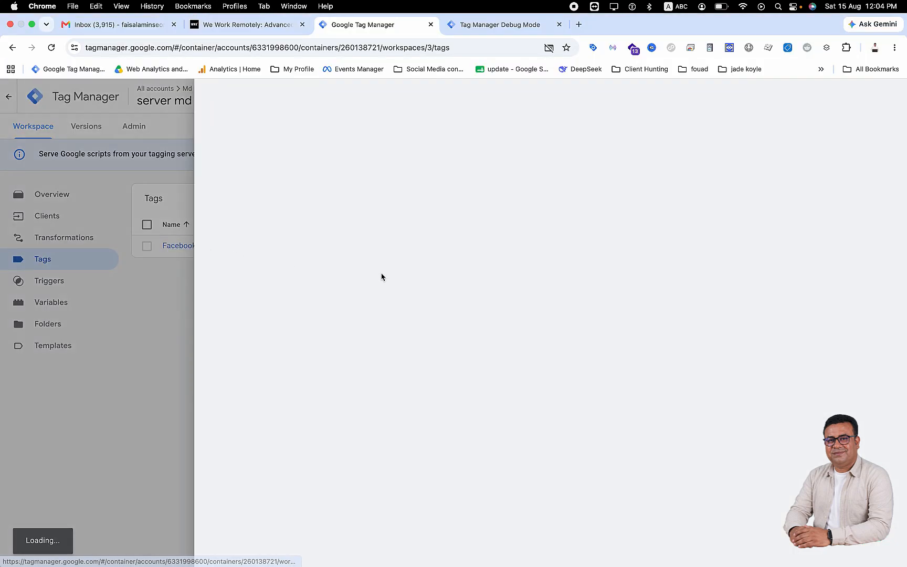
pyautogui.click(431, 342)
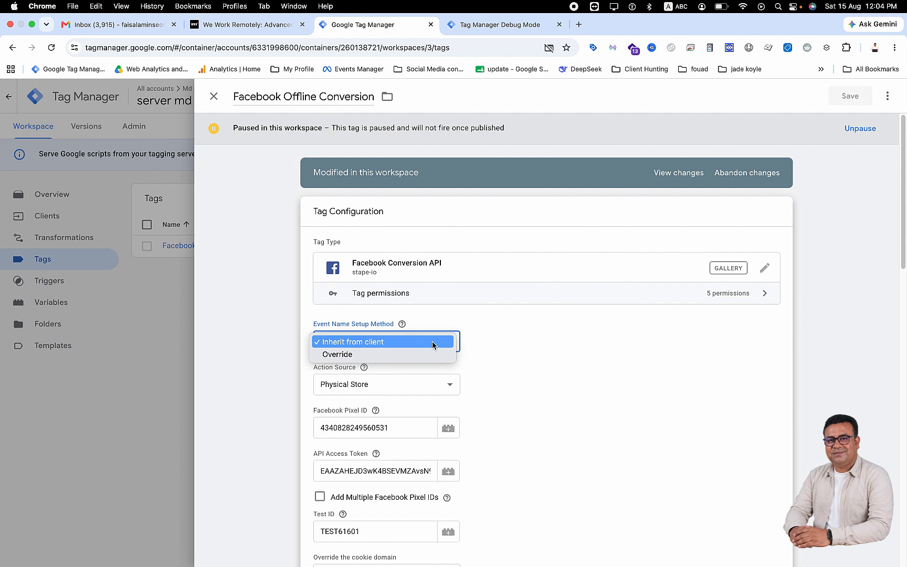
pyautogui.click(403, 354)
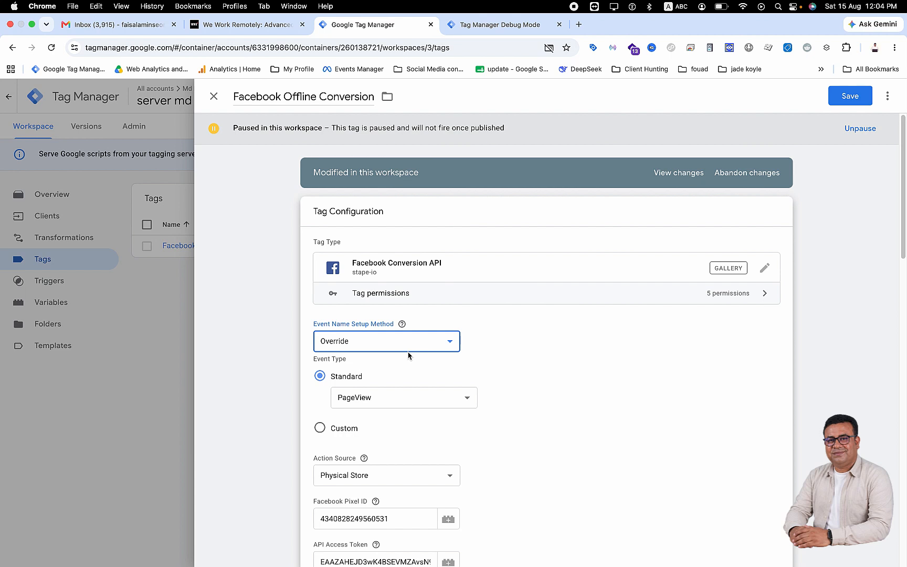
pyautogui.click(319, 430)
pyautogui.click(348, 422)
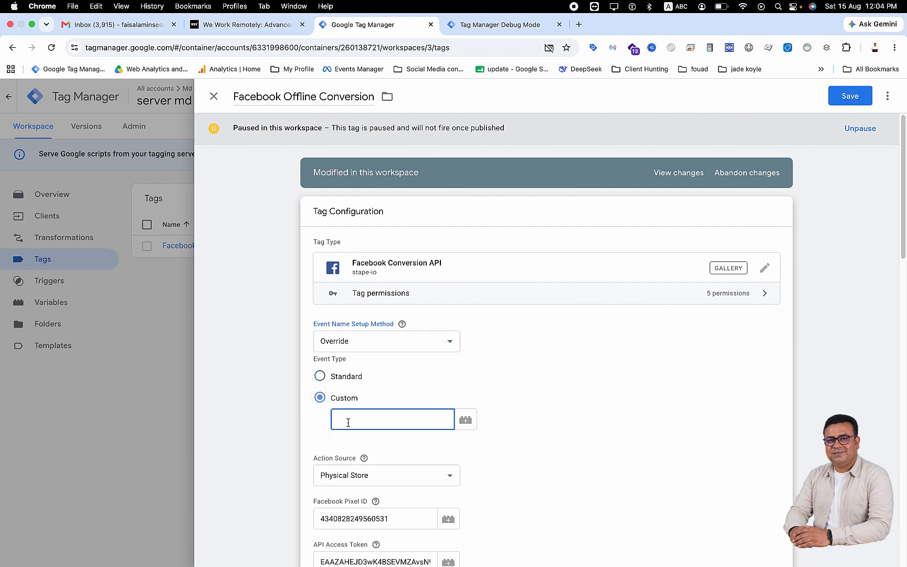
pyautogui.write('lwas')
pyautogui.press('BackSpace')
pyautogui.press('BackSpace')
pyautogui.write('ead_status')
# Set the tag's Action Source to Website and check the help note for its API Access Token.
pyautogui.scroll(-5, 556, 436)
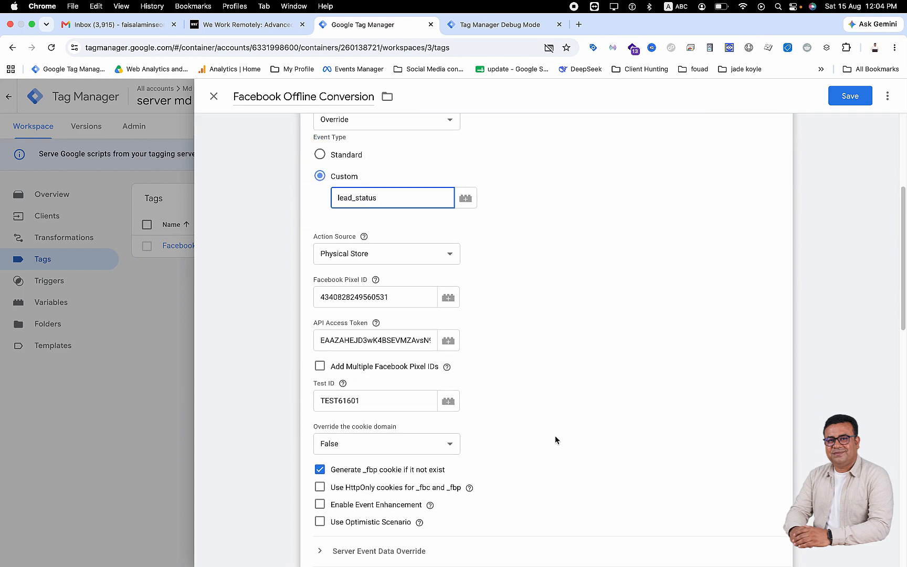
pyautogui.click(431, 261)
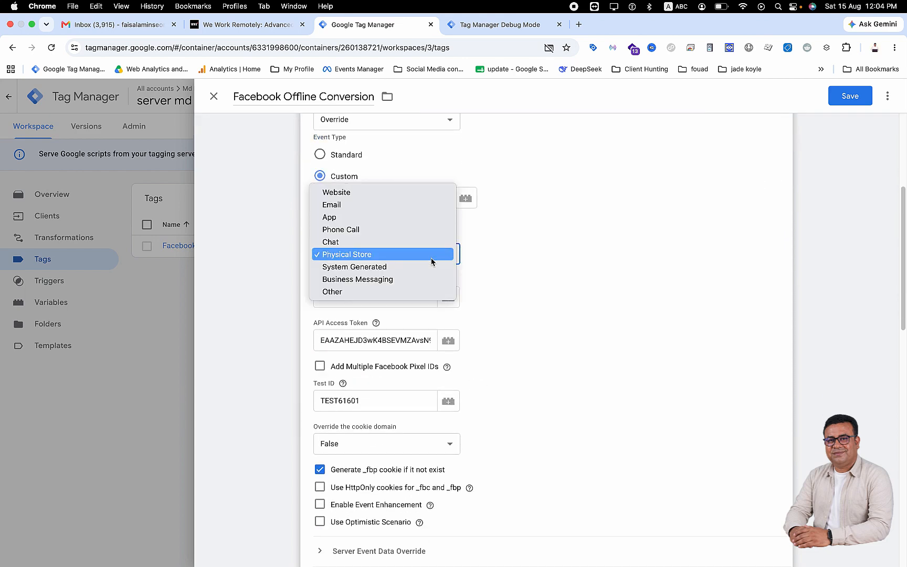
pyautogui.click(393, 192)
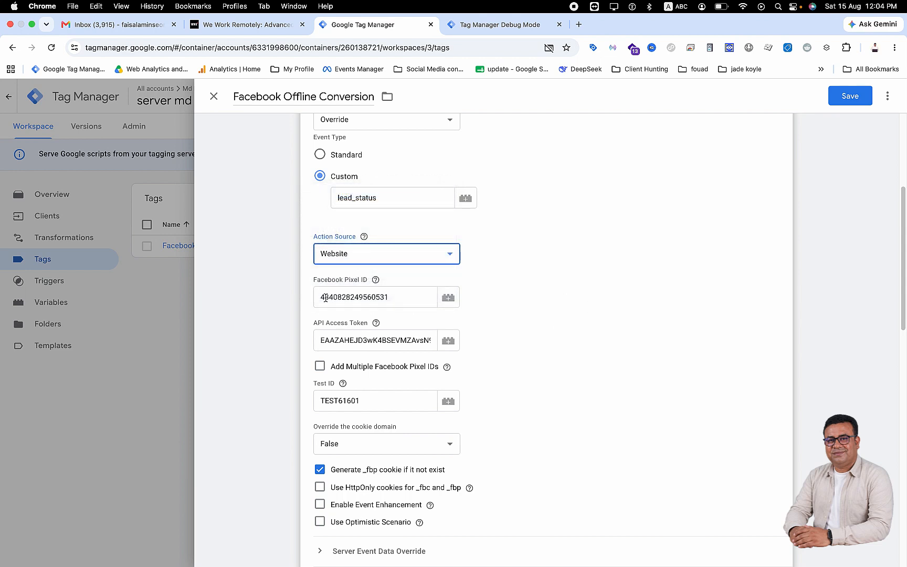
pyautogui.click(376, 323)
pyautogui.scroll(-2, 537, 396)
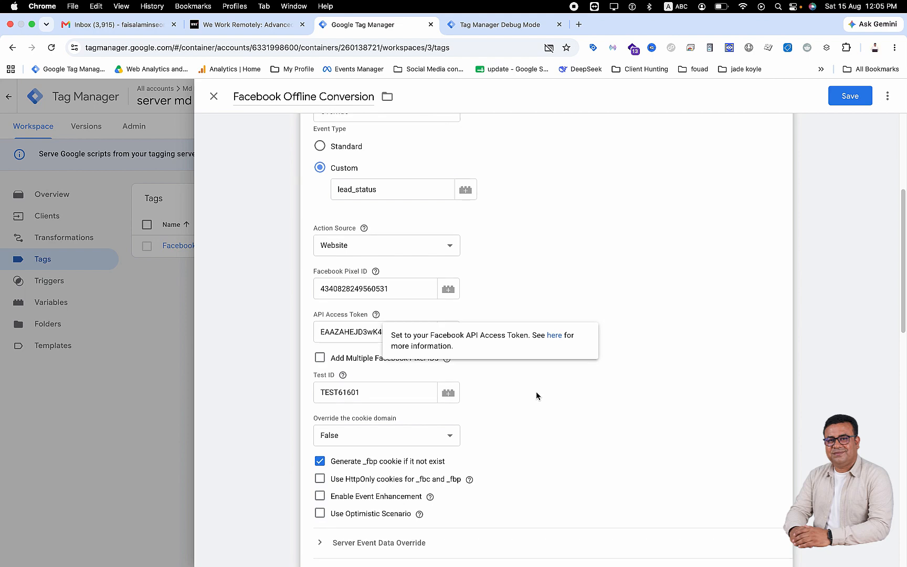
pyautogui.scroll(3, 536, 395)
# Add an Email property to the tag's User Data and look up its key name in the debug mode's event data.
pyautogui.scroll(-5, 536, 395)
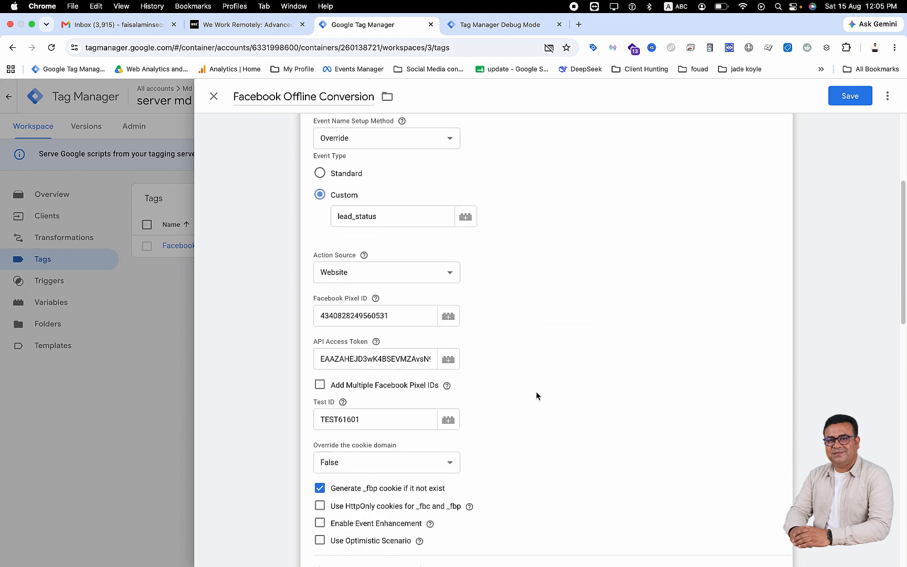
pyautogui.scroll(-3, 537, 395)
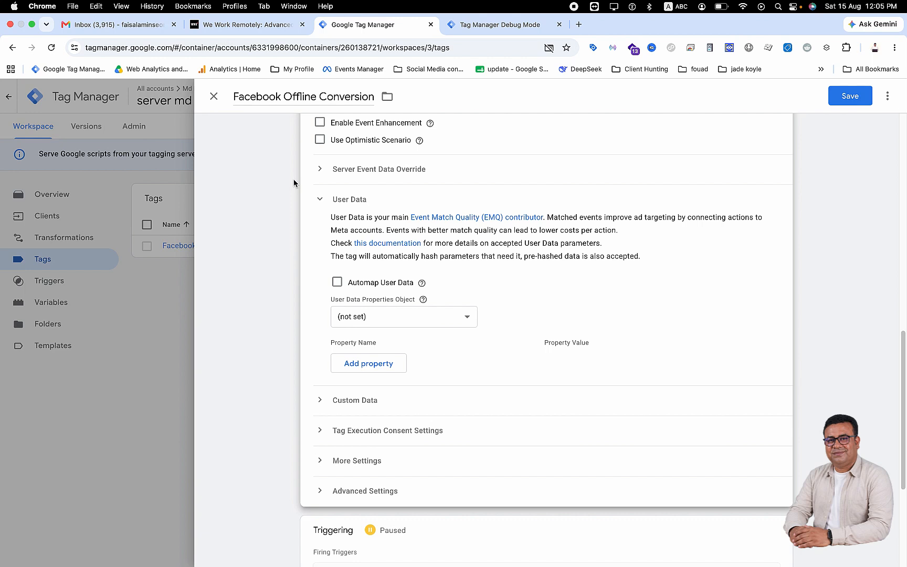
pyautogui.click(374, 363)
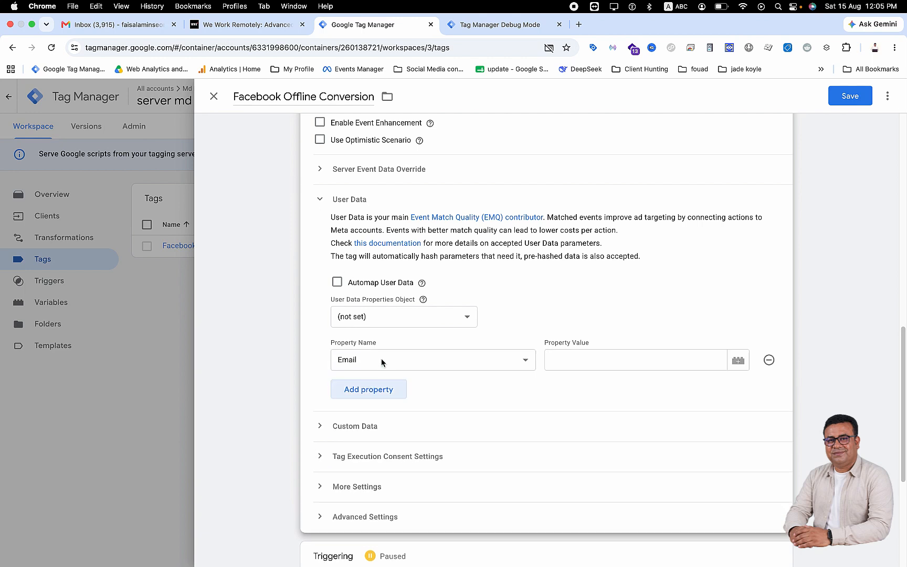
pyautogui.click(563, 362)
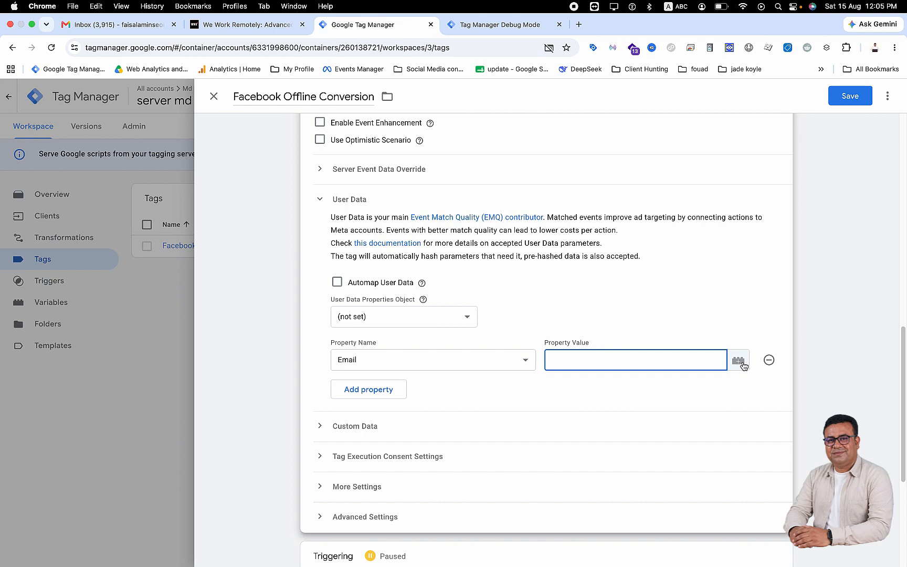
pyautogui.click(522, 25)
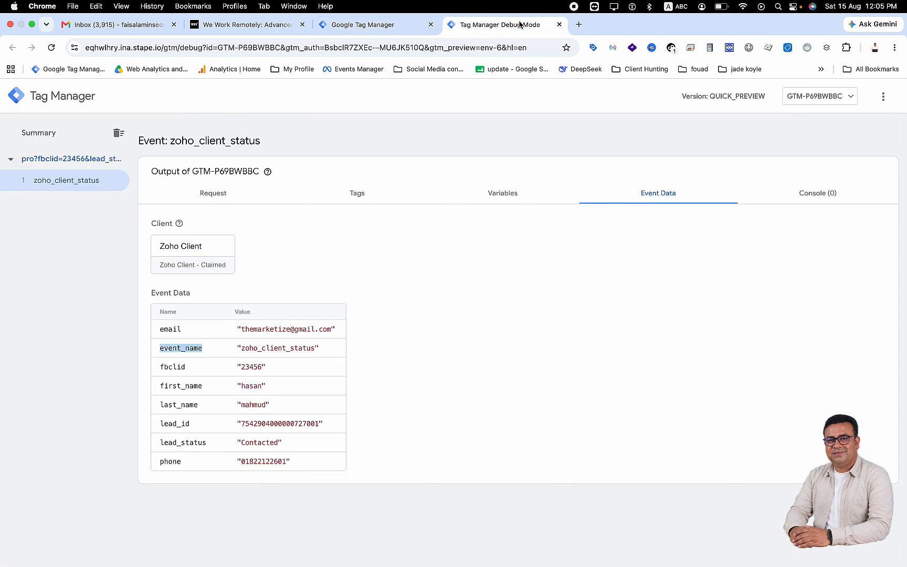
pyautogui.click(202, 358)
pyautogui.doubleClick(173, 330)
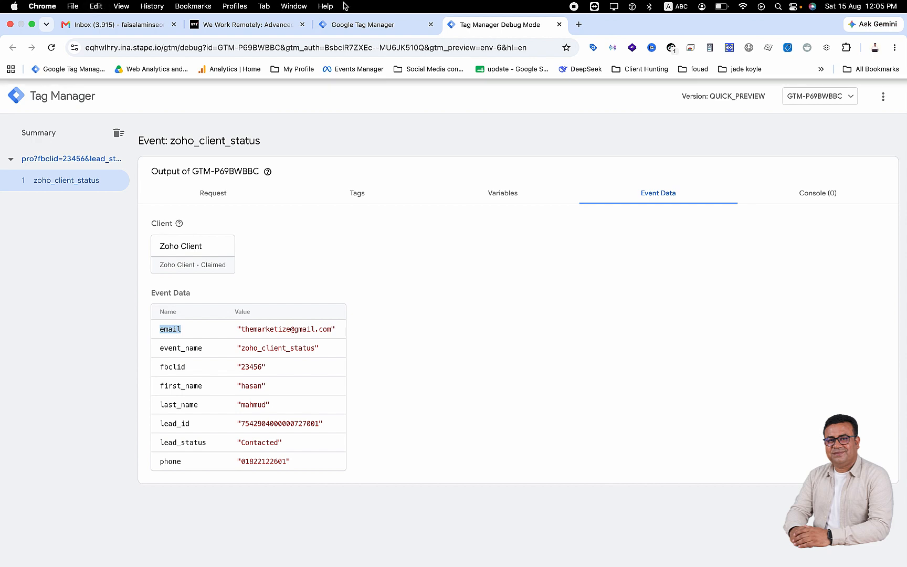
pyautogui.click(348, 26)
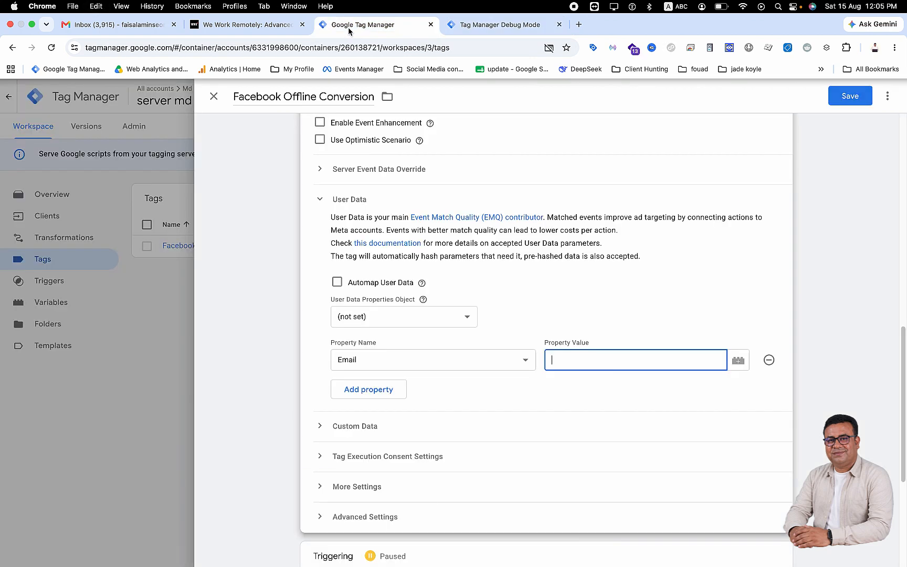
# Create an Event Data variable named "ev email" with key path email as the Email property's value.
pyautogui.click(739, 361)
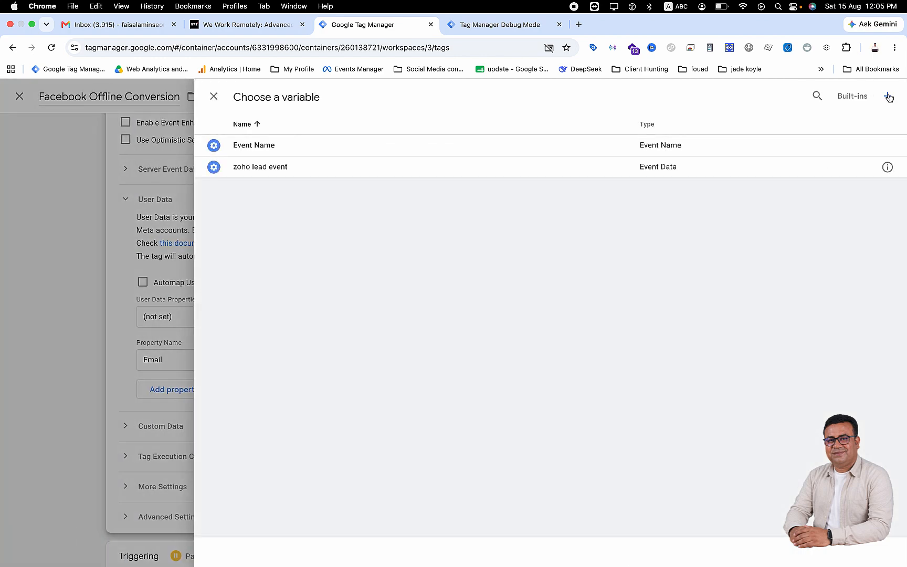
pyautogui.click(888, 97)
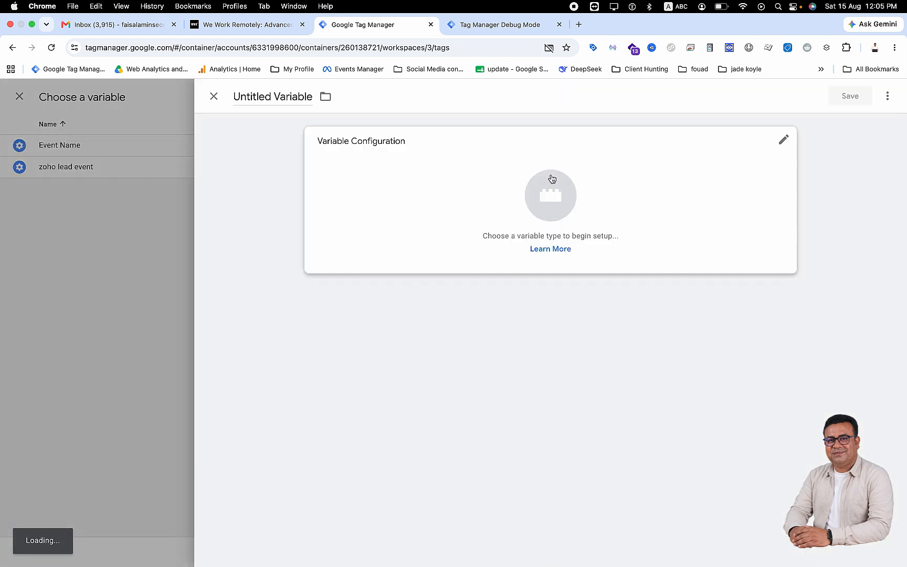
pyautogui.click(551, 179)
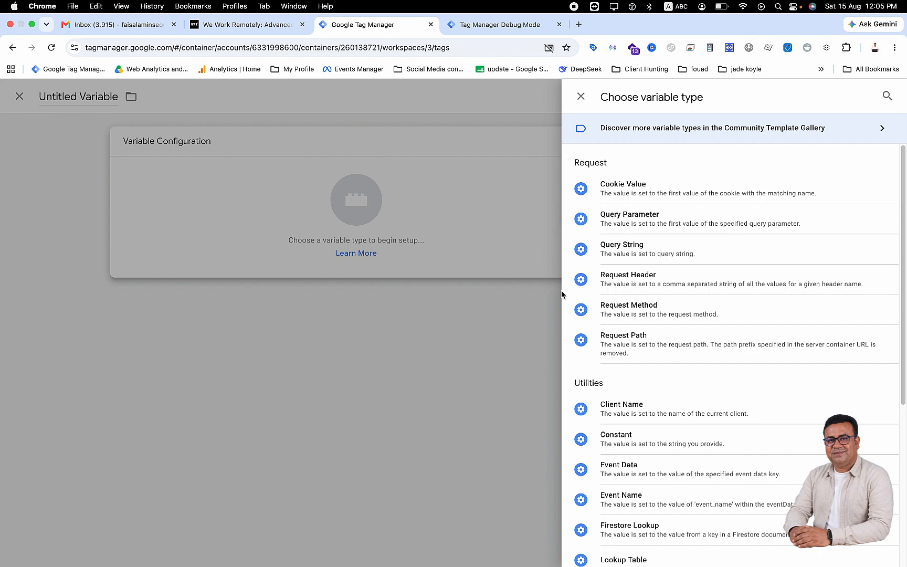
pyautogui.click(619, 465)
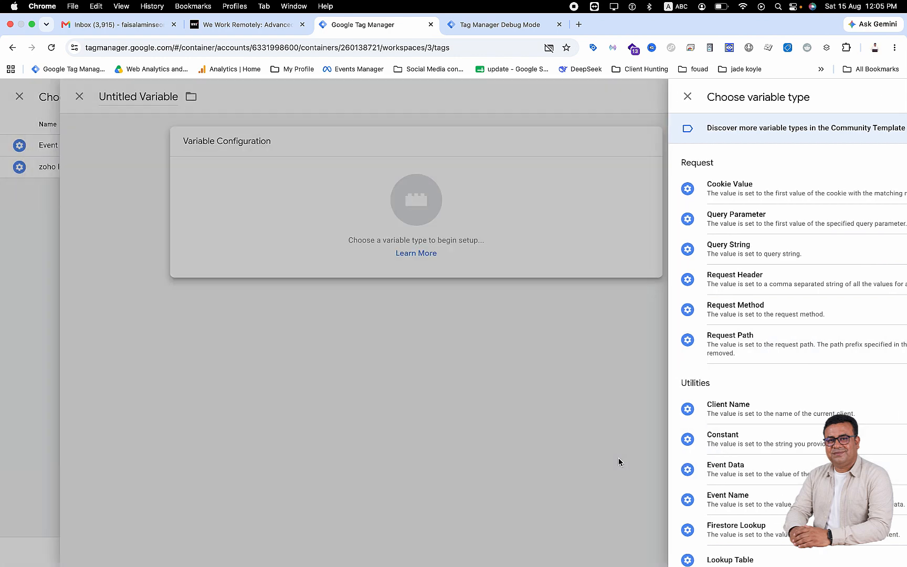
pyautogui.click(371, 249)
pyautogui.write('email')
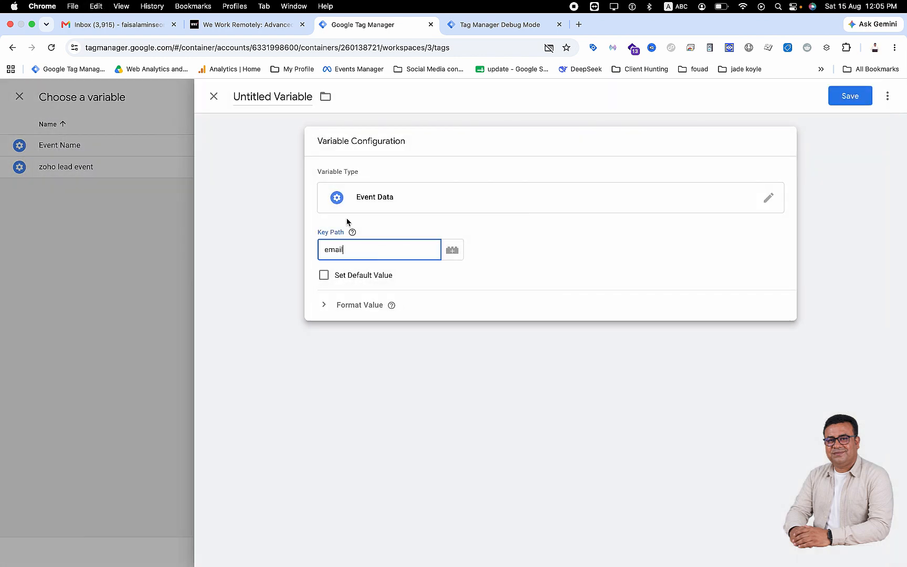
pyautogui.tripleClick(276, 96)
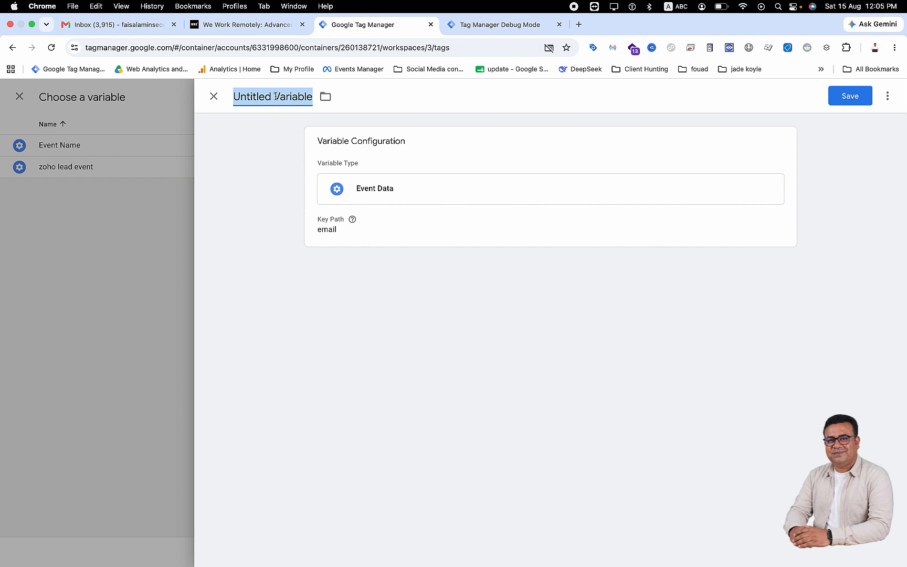
pyautogui.write('ev')
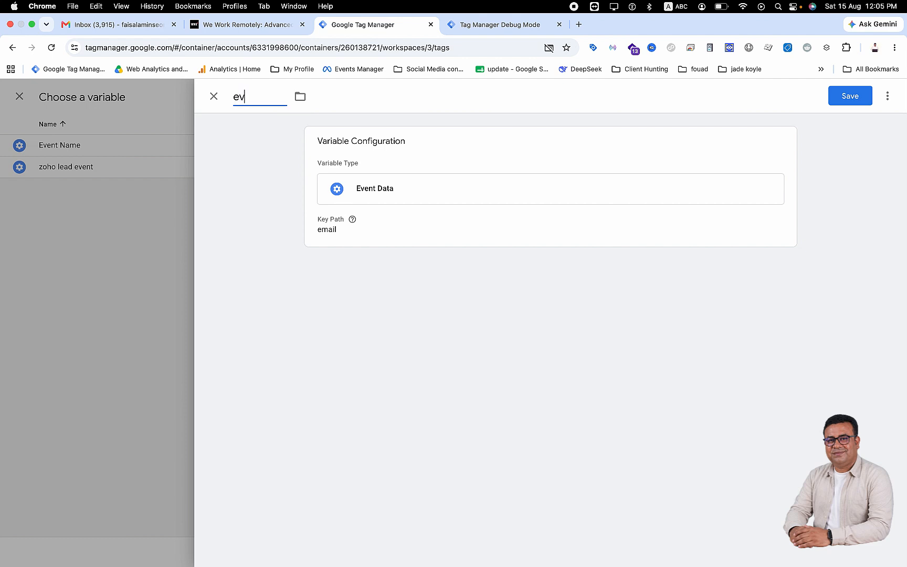
pyautogui.write(' email')
pyautogui.click(855, 94)
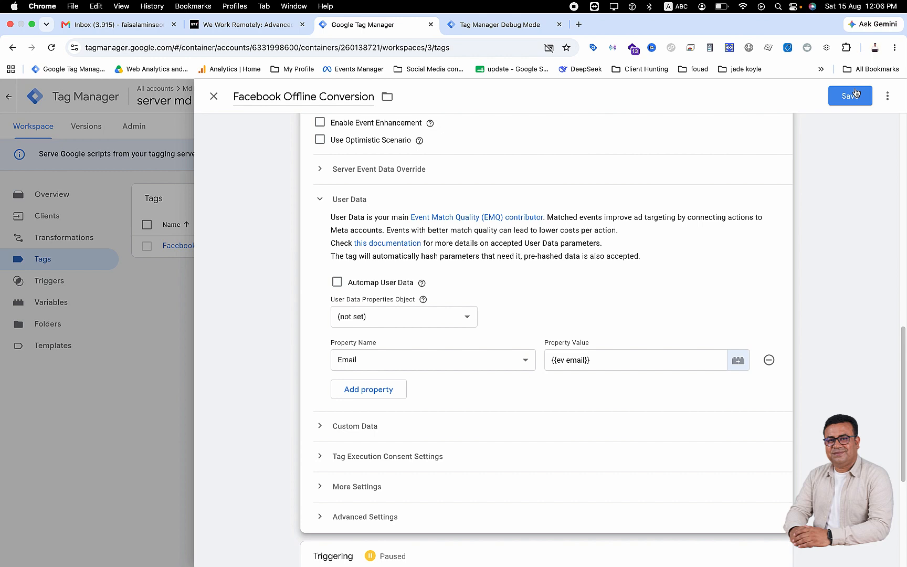
# Add a second User Data property and set its name to Phone.
pyautogui.click(388, 394)
pyautogui.click(410, 388)
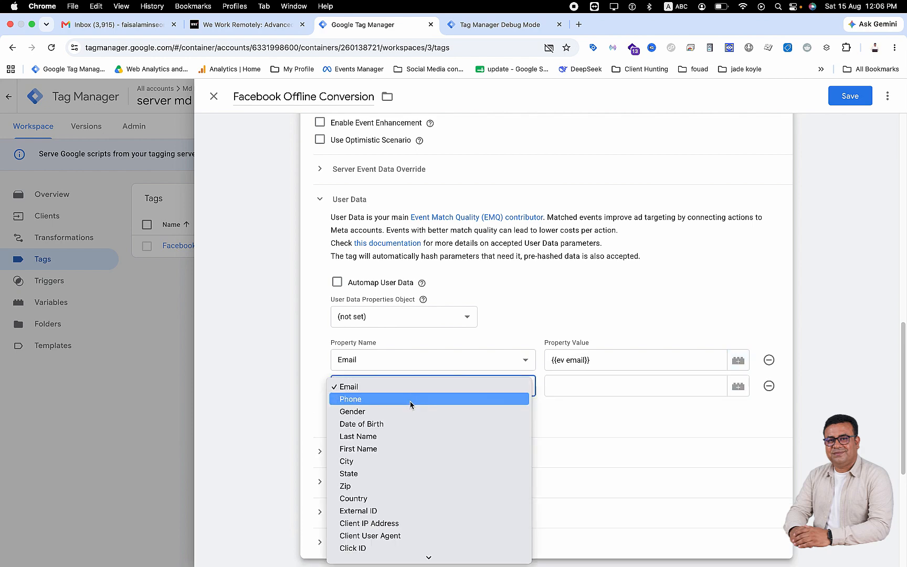
pyautogui.click(411, 400)
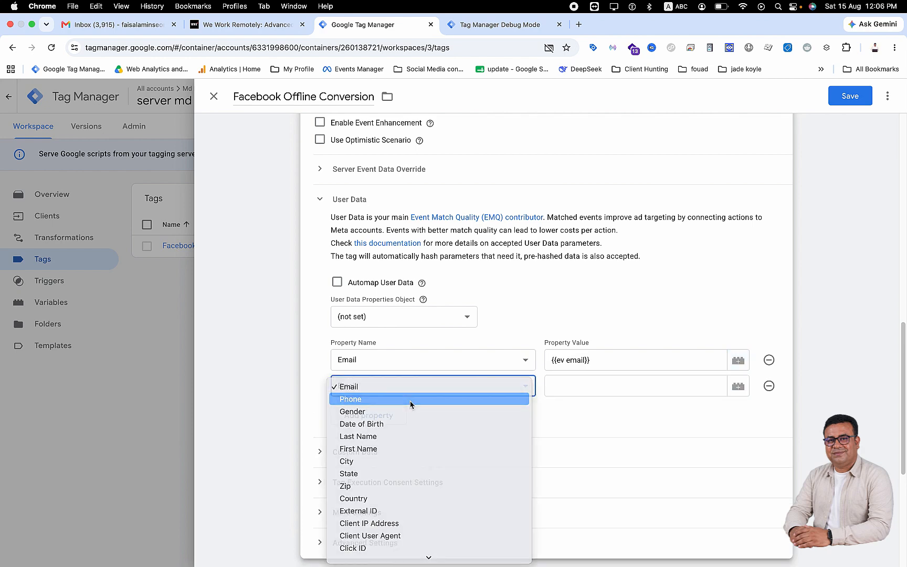
# Check the phone key in debug mode and create an Event Data variable "ev phone" with key path phone as the Phone property's value.
pyautogui.click(737, 387)
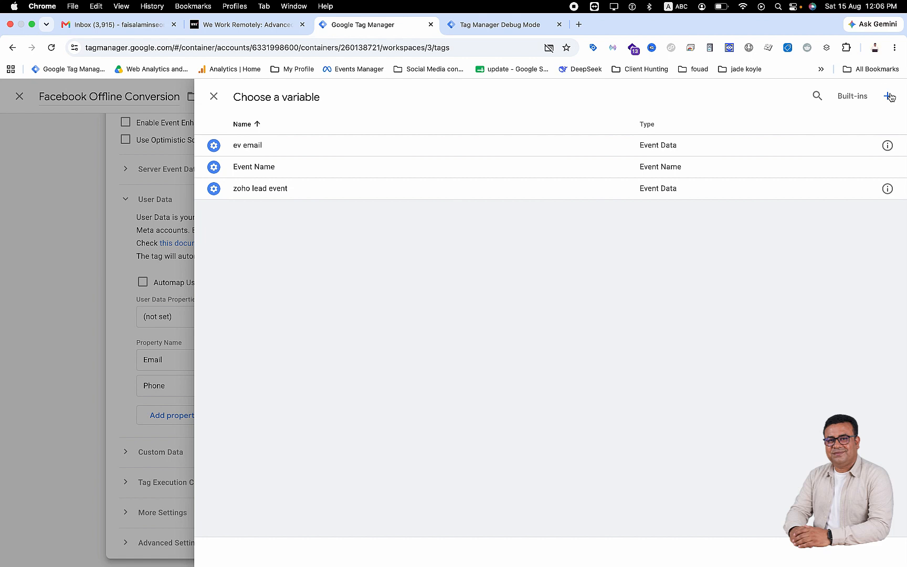
pyautogui.click(888, 96)
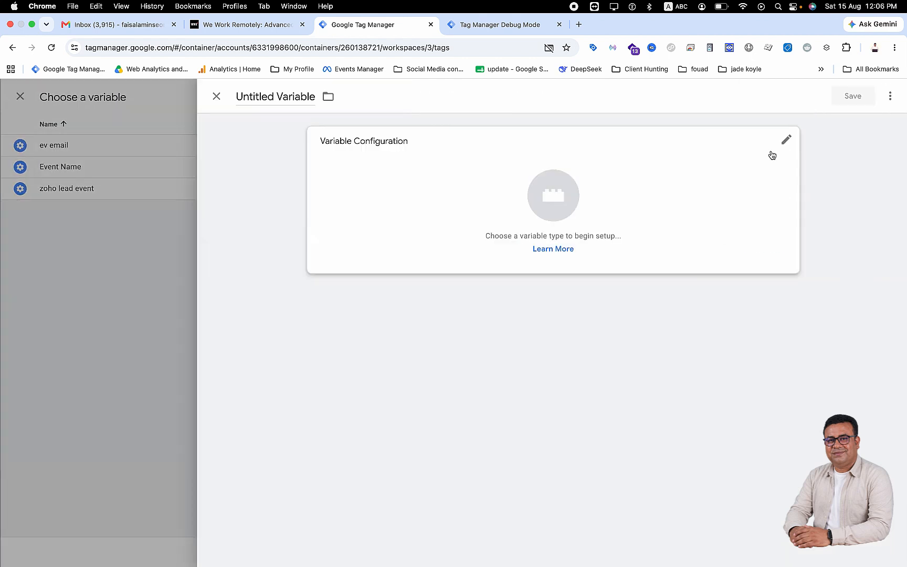
pyautogui.click(500, 25)
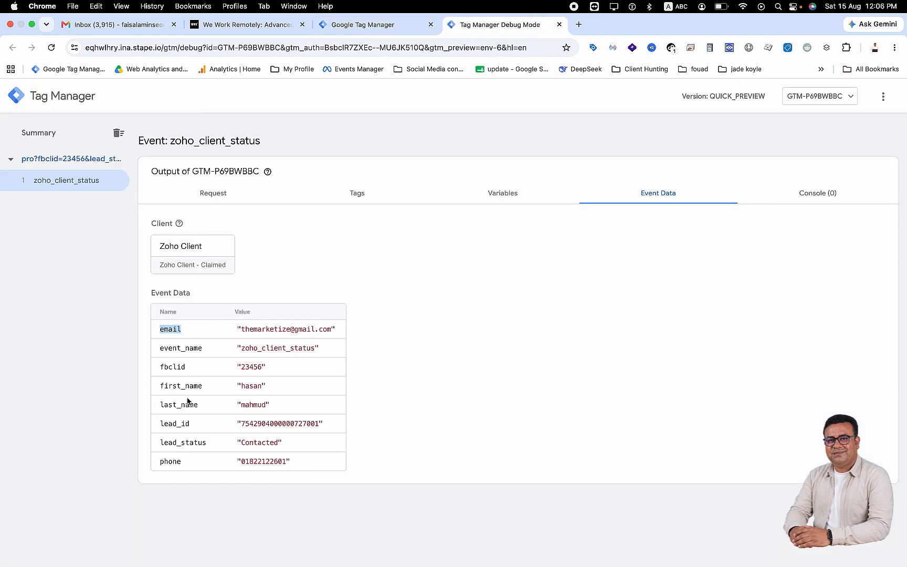
pyautogui.doubleClick(171, 463)
pyautogui.click(326, 26)
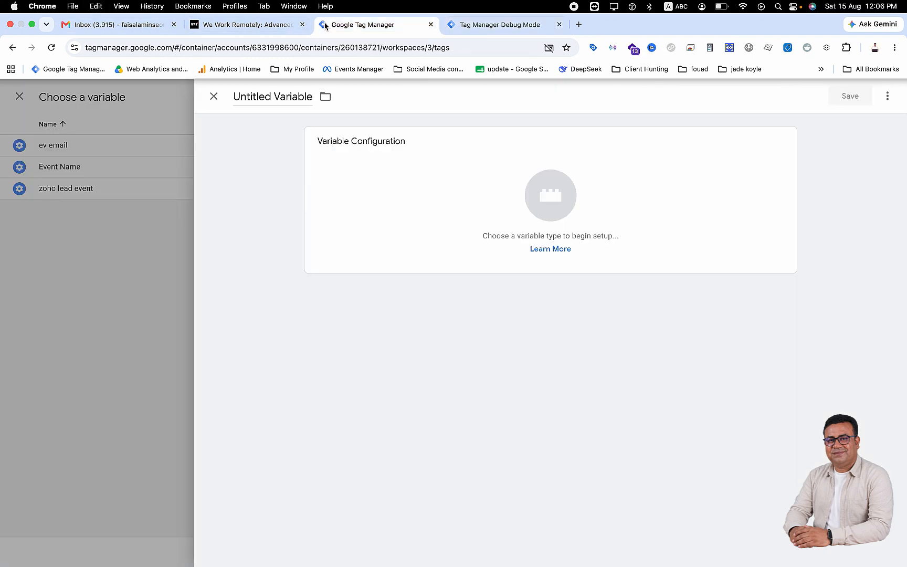
pyautogui.click(479, 207)
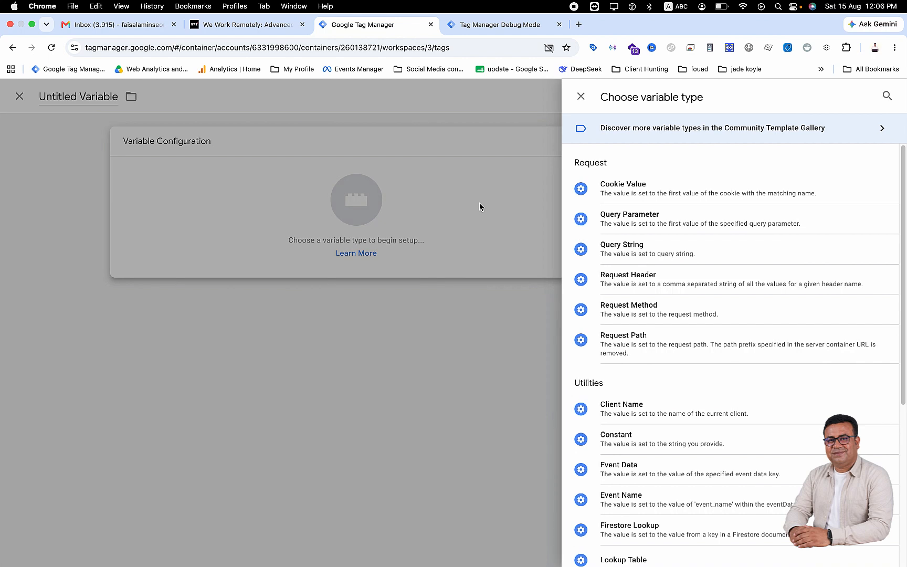
pyautogui.click(637, 468)
pyautogui.click(361, 253)
pyautogui.write('phone')
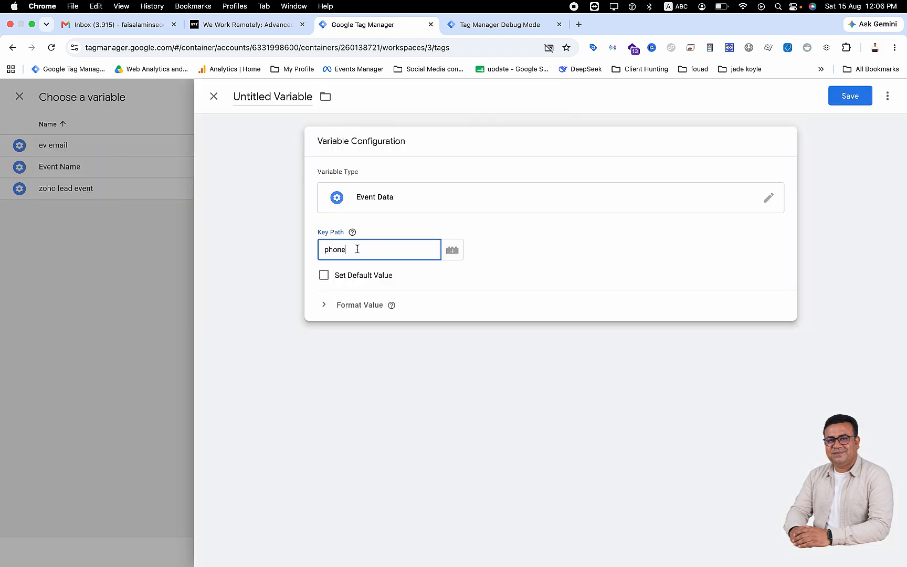
pyautogui.doubleClick(276, 96)
pyautogui.tripleClick(276, 96)
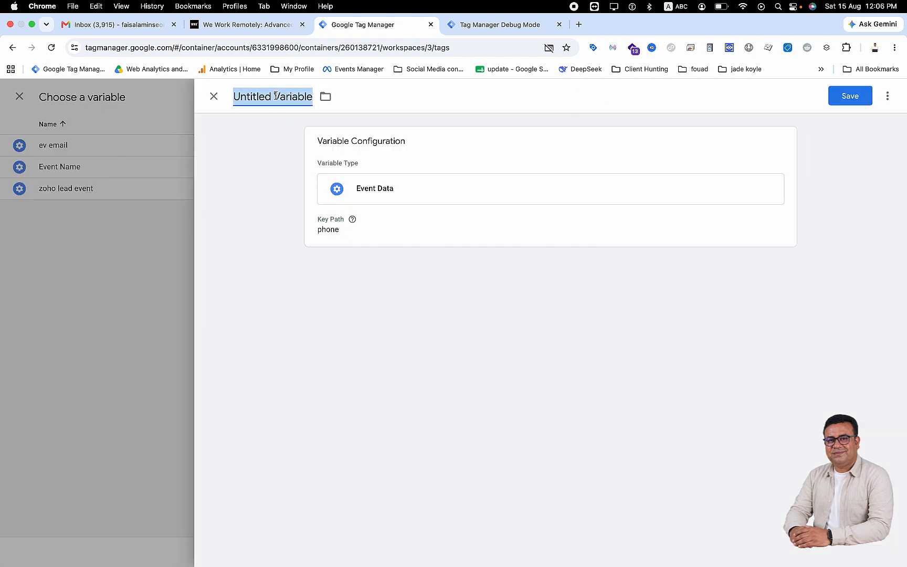
pyautogui.write('ev phone')
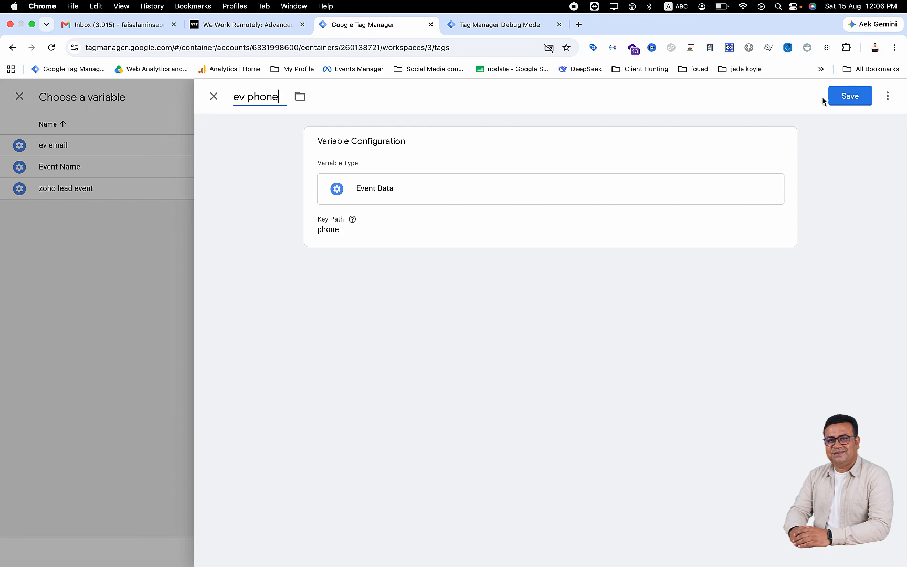
pyautogui.click(849, 95)
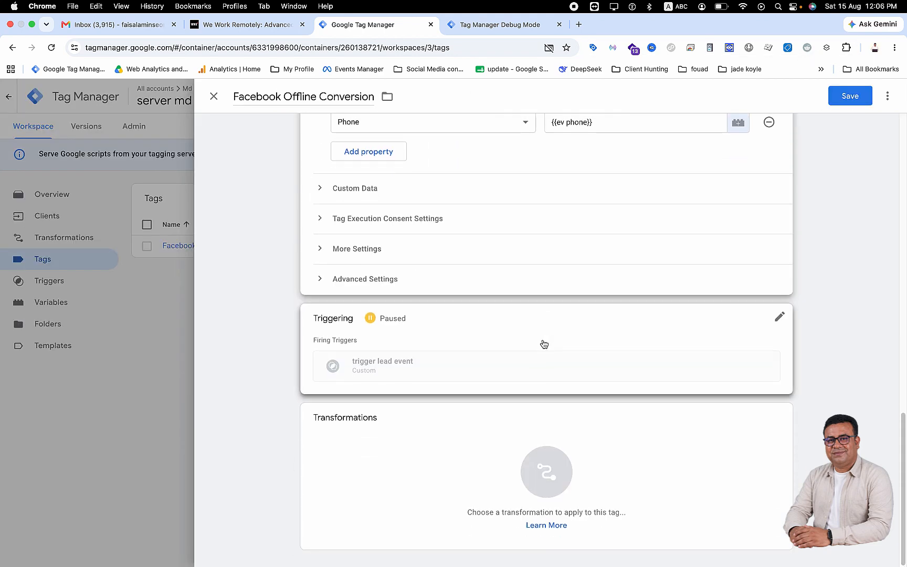
# Review the firing conditions of the tag's "trigger lead event" trigger and compare its event name with the event data in debug mode.
pyautogui.click(544, 344)
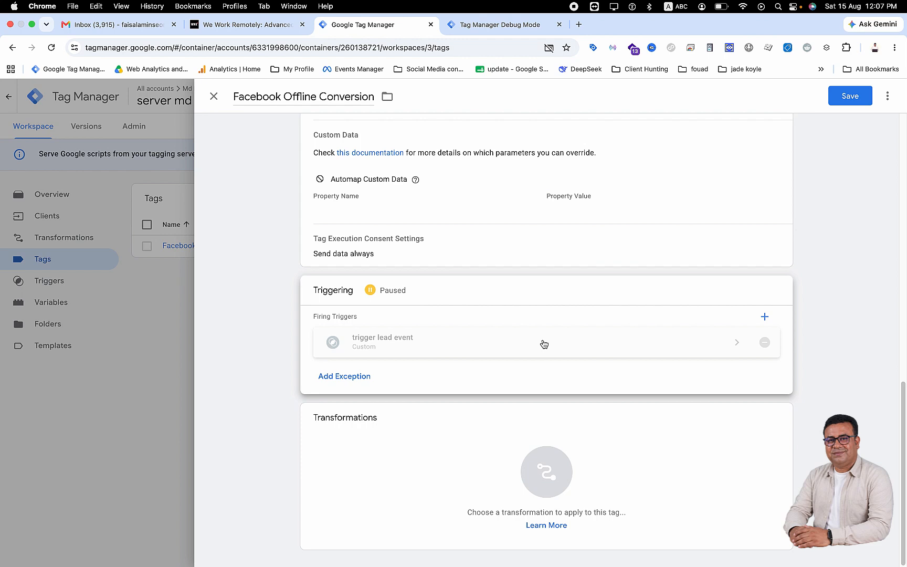
pyautogui.click(666, 338)
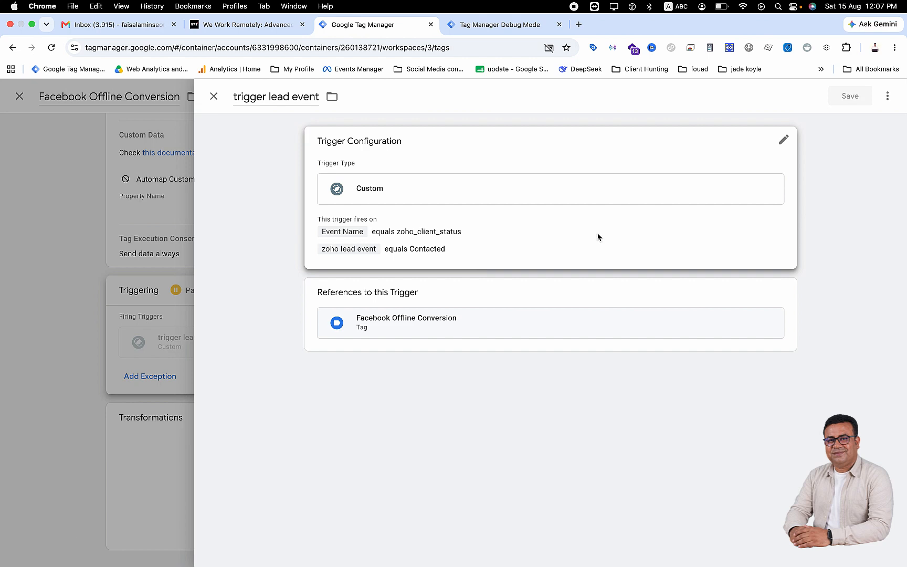
pyautogui.click(597, 236)
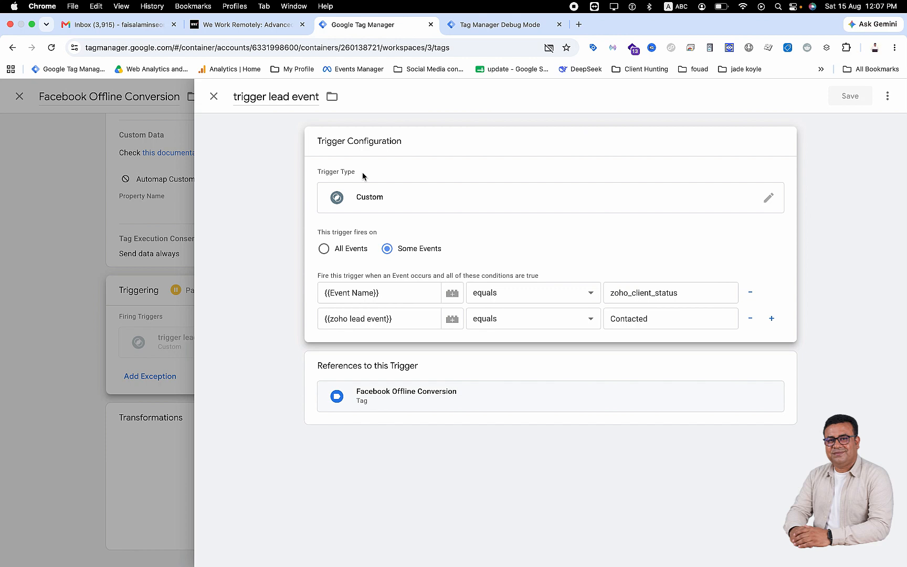
pyautogui.click(460, 19)
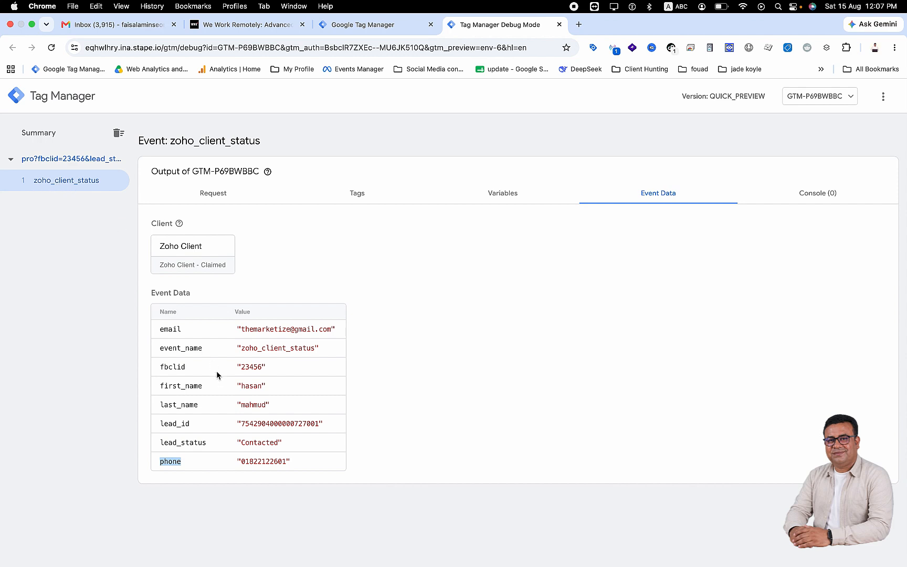
pyautogui.doubleClick(260, 348)
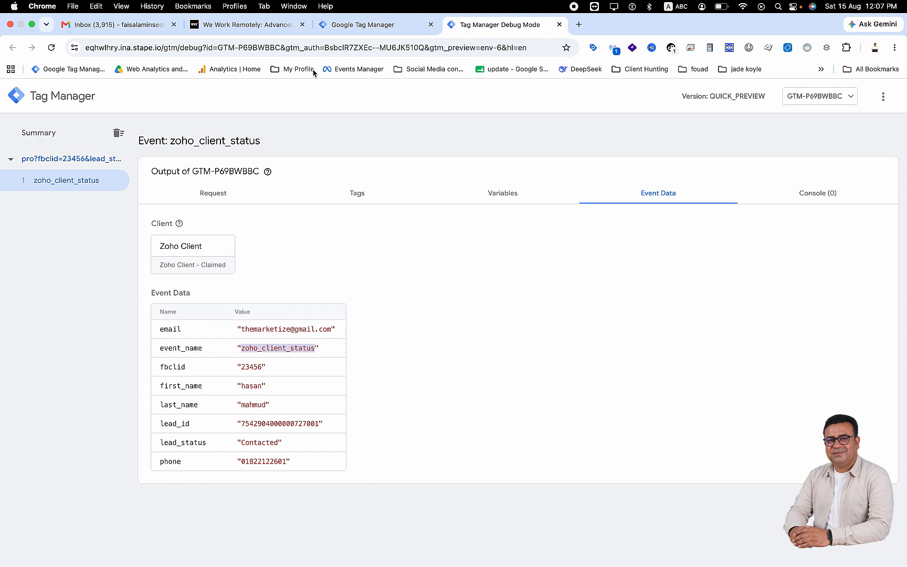
pyautogui.click(348, 25)
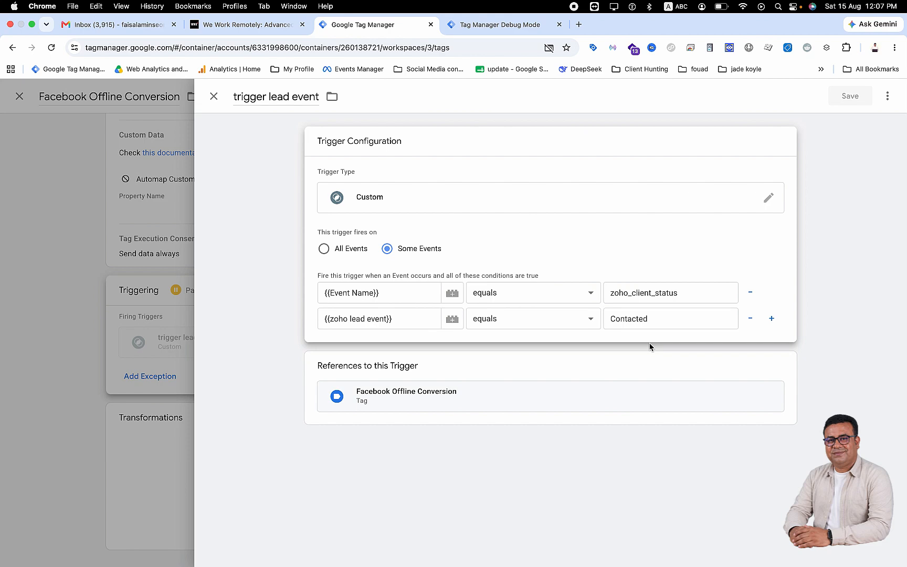
# Switch to the browser profile with Zoho CRM and review the Lead Status options available on the open lead record.
pyautogui.click(235, 6)
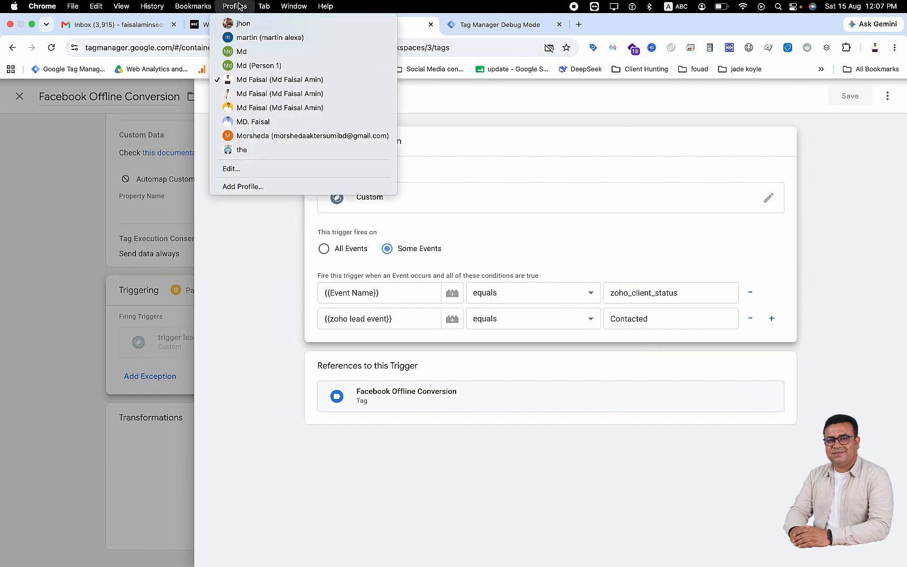
pyautogui.click(260, 135)
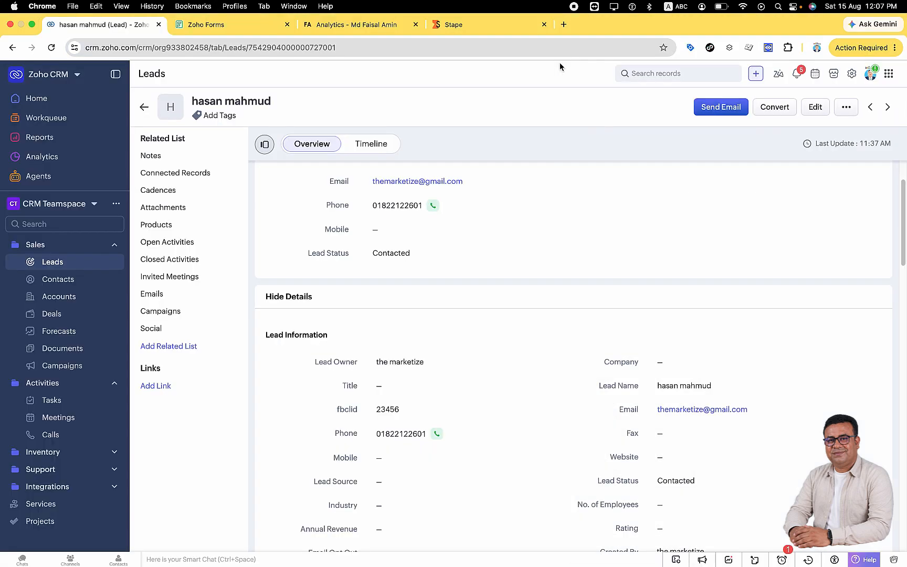
pyautogui.click(728, 488)
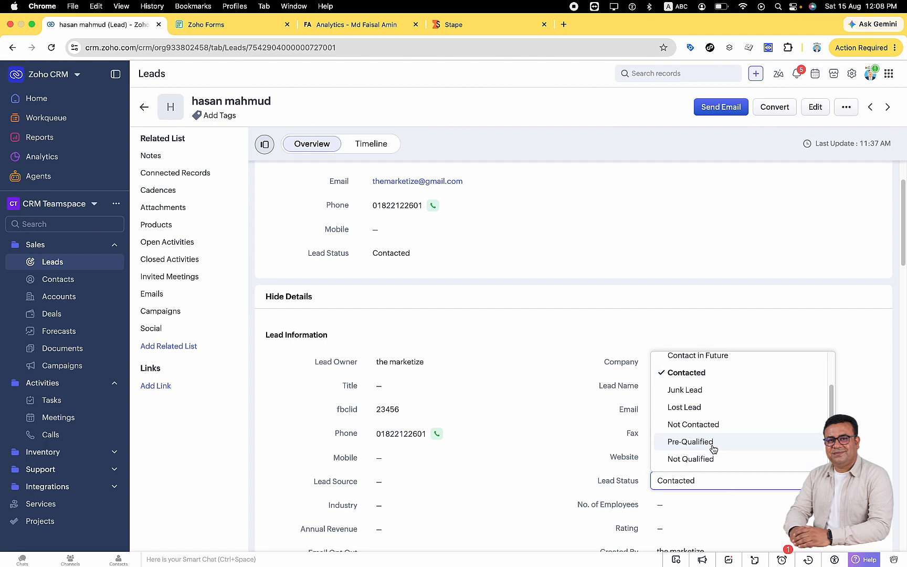
pyautogui.scroll(1, 713, 447)
pyautogui.scroll(-1, 713, 448)
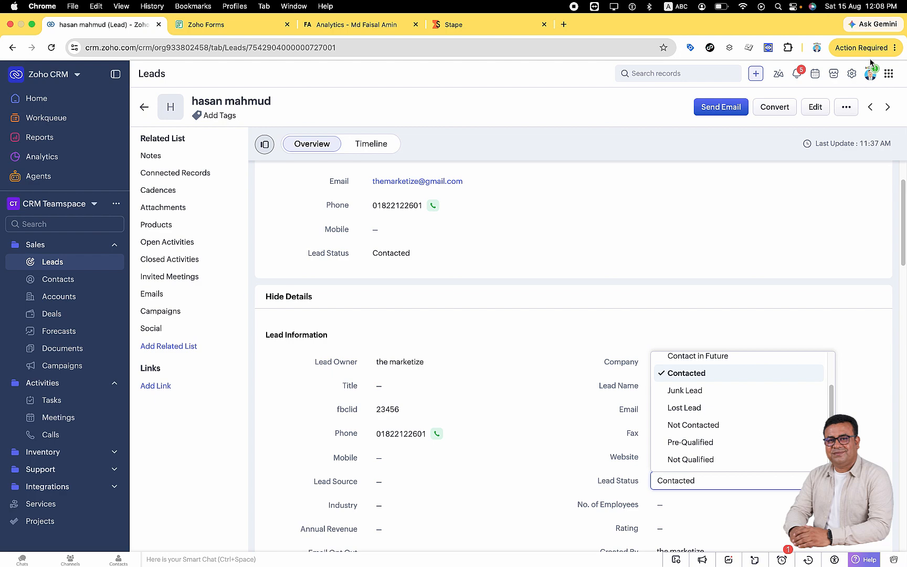
# Open the "offline meta" workflow rule in the Zoho CRM setup and examine its Lead Status condition in edit mode.
pyautogui.click(853, 74)
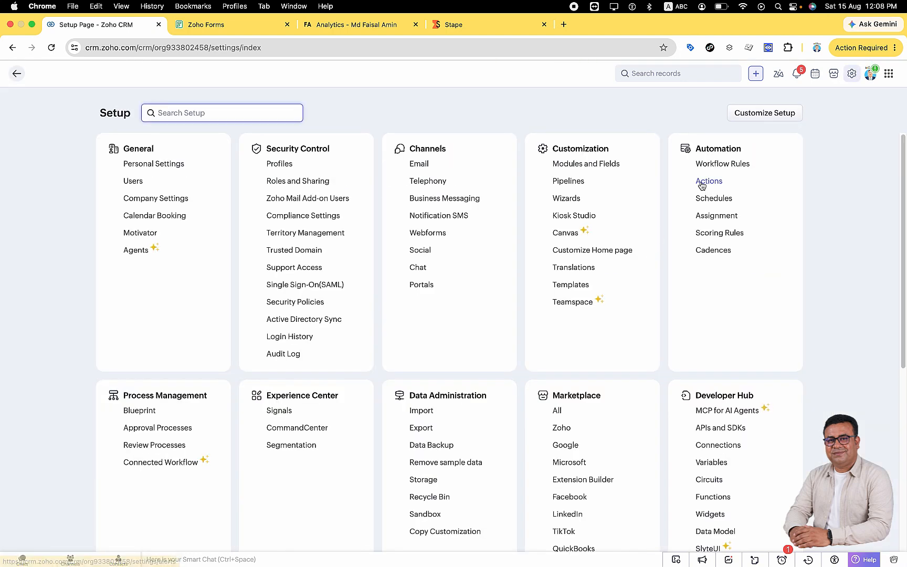
pyautogui.click(702, 164)
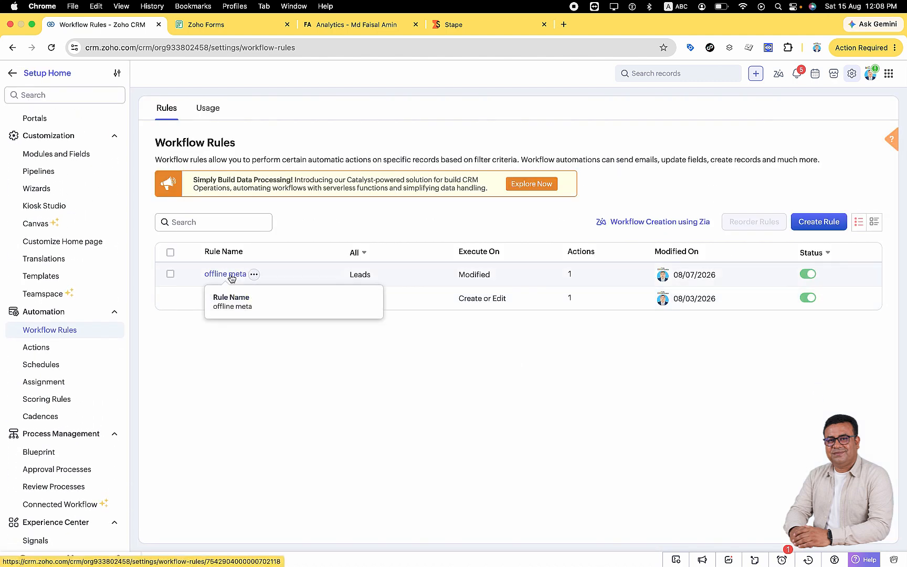
pyautogui.click(232, 275)
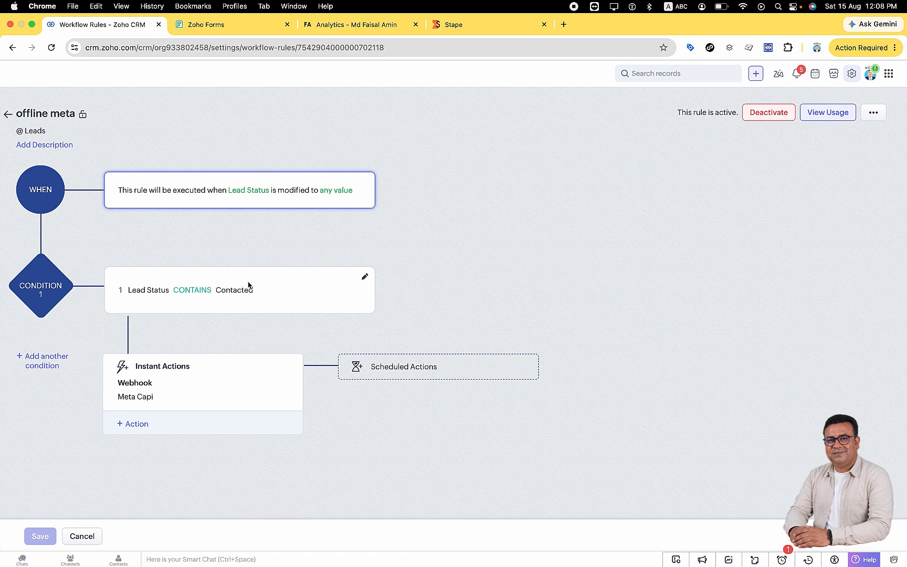
pyautogui.click(362, 280)
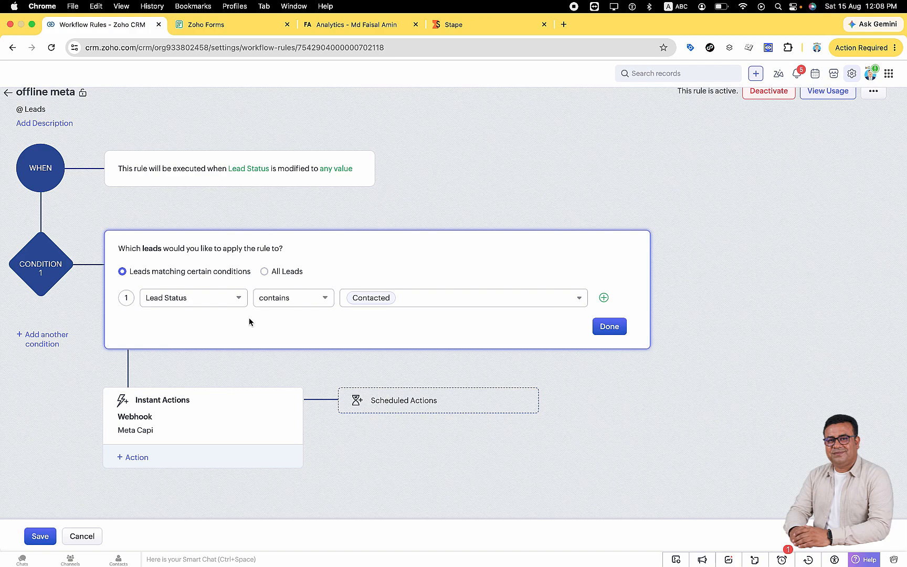
pyautogui.click(604, 298)
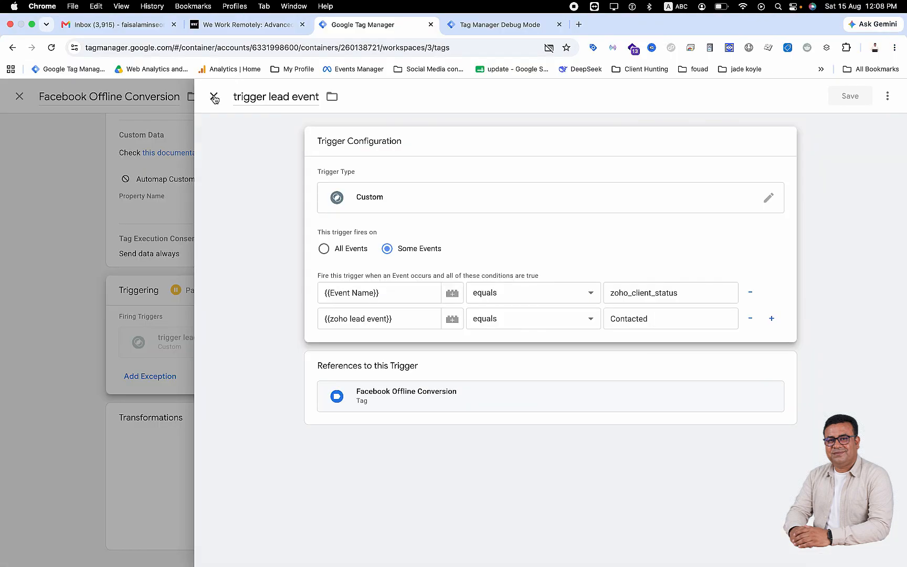
# Close the "trigger lead event" trigger in Tag Manager and return to editing the Facebook Offline Conversion tag's User Data, keeping the unsaved changes.
pyautogui.click(215, 96)
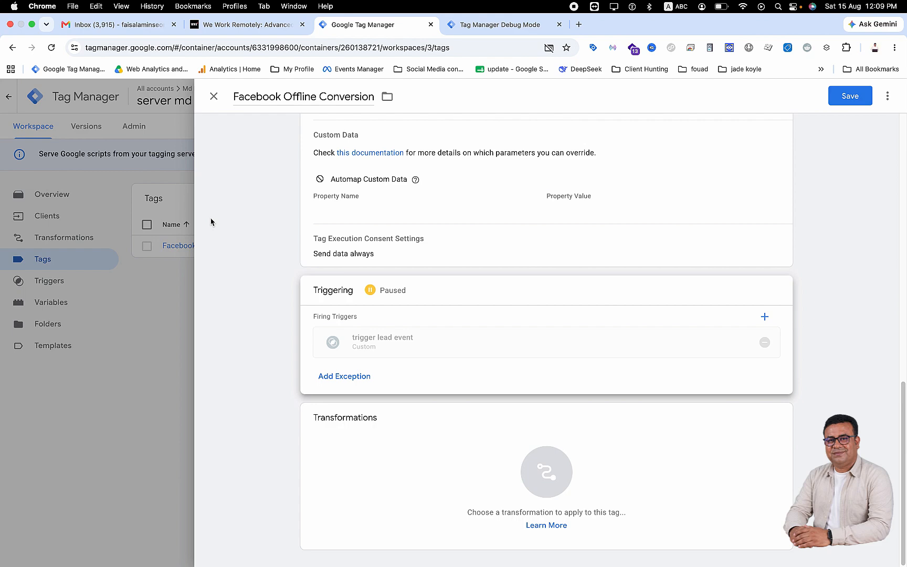
pyautogui.click(214, 97)
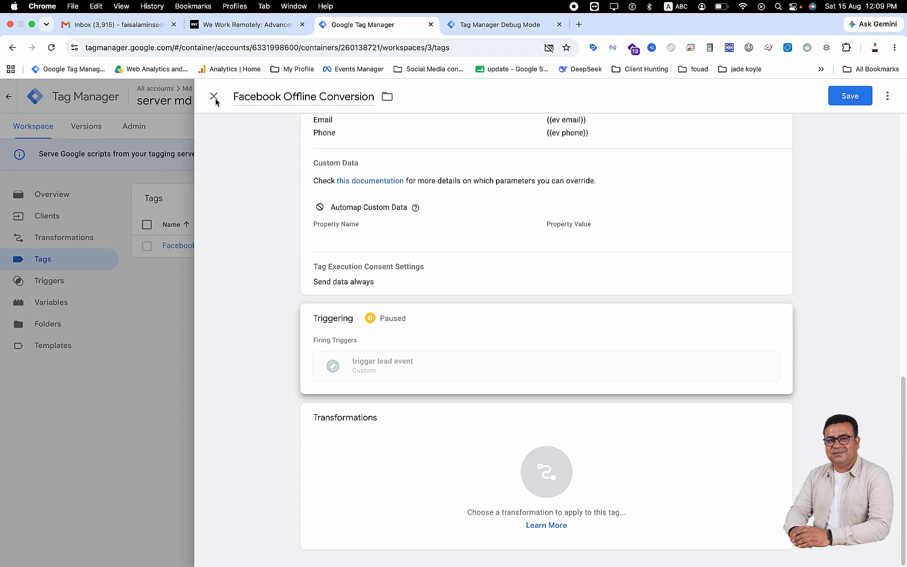
pyautogui.click(214, 98)
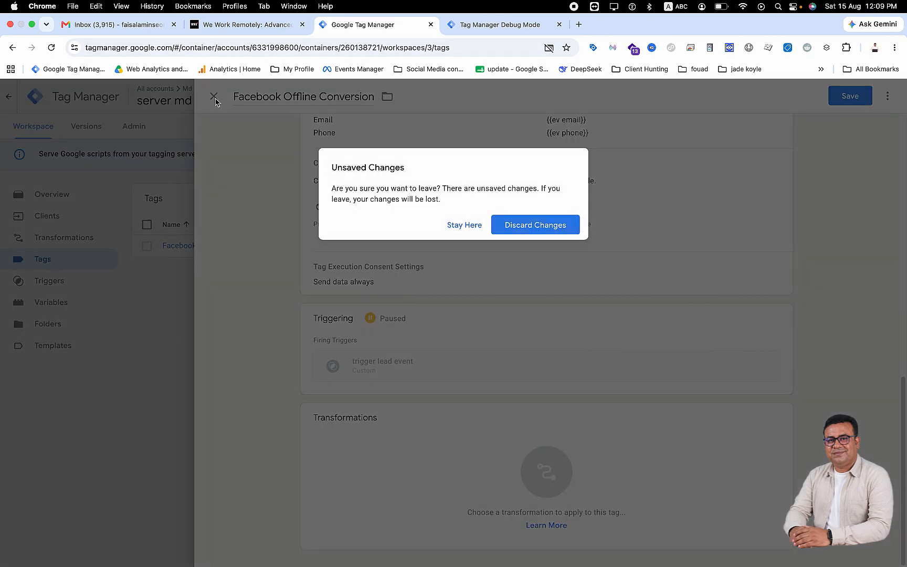
pyautogui.click(456, 226)
pyautogui.scroll(5, 699, 312)
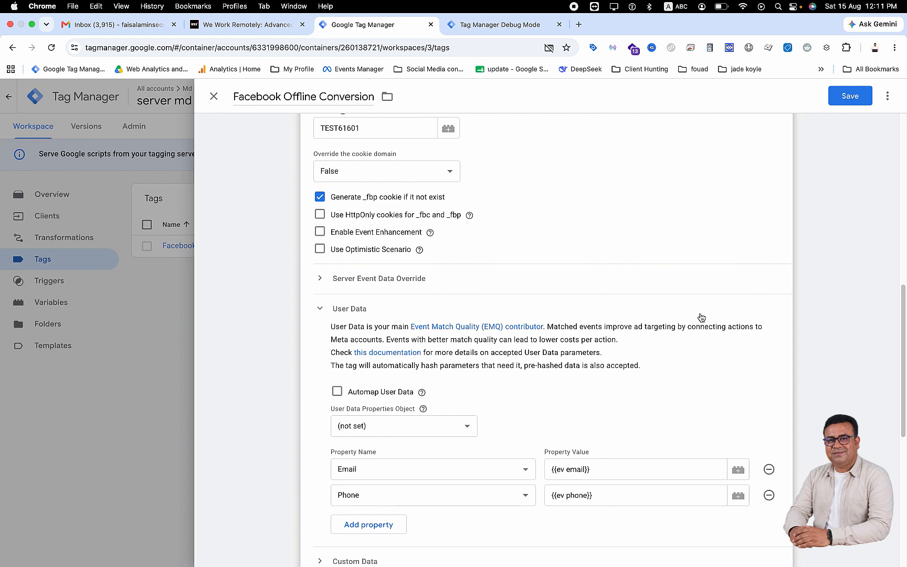
pyautogui.scroll(-1, 701, 317)
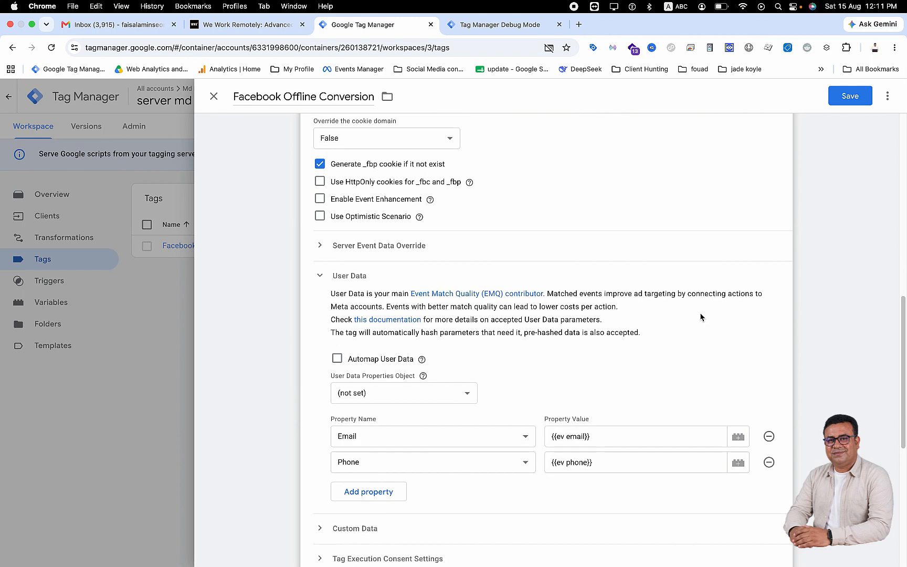